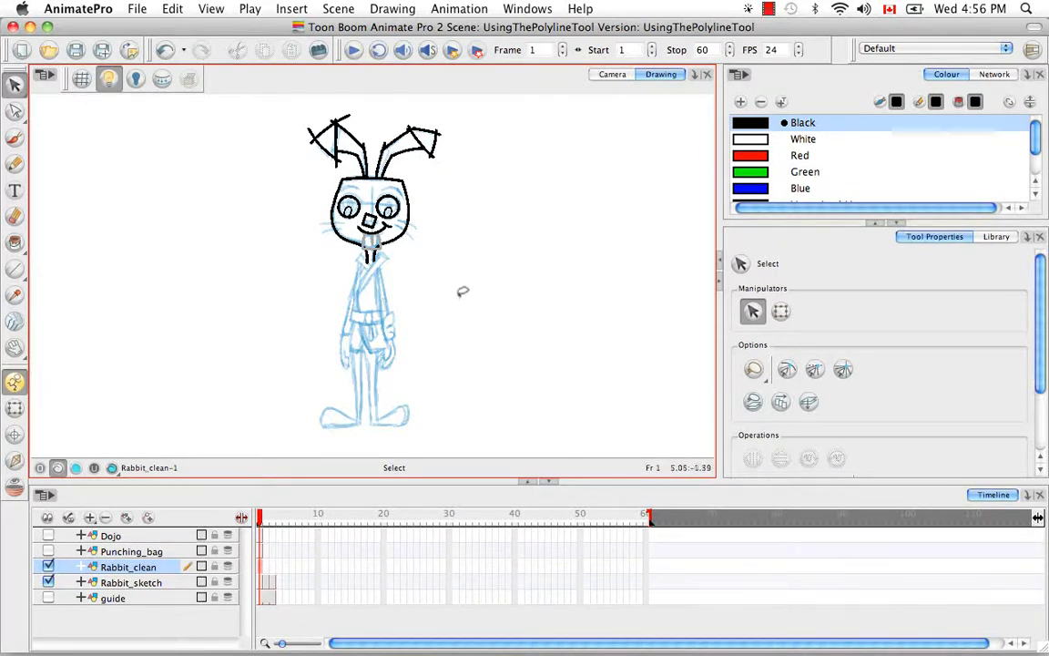
Activate the Polyline tool on the Rabbit_clean layer, ready for tracing the collar of the rabbit's robe.
left_click(14, 271)
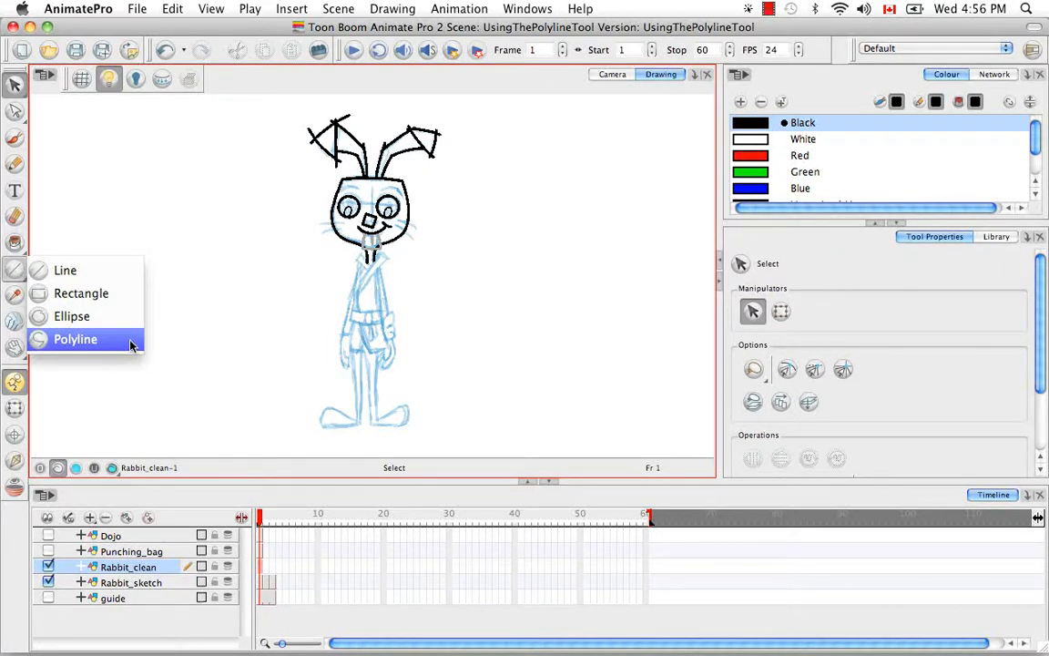
left_click(135, 270)
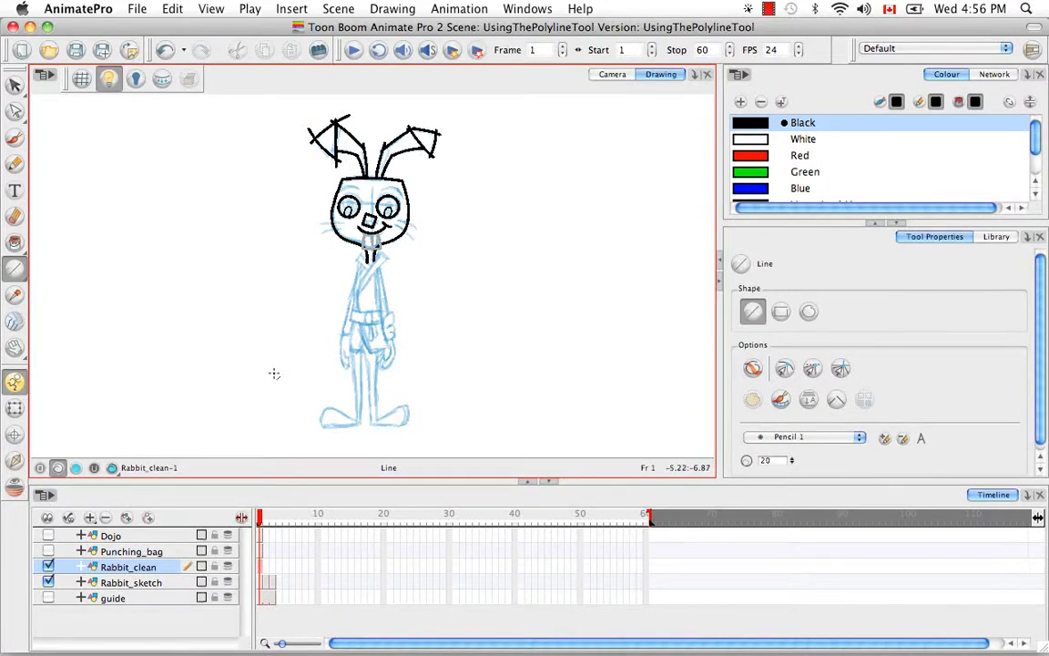
key("alt+p")
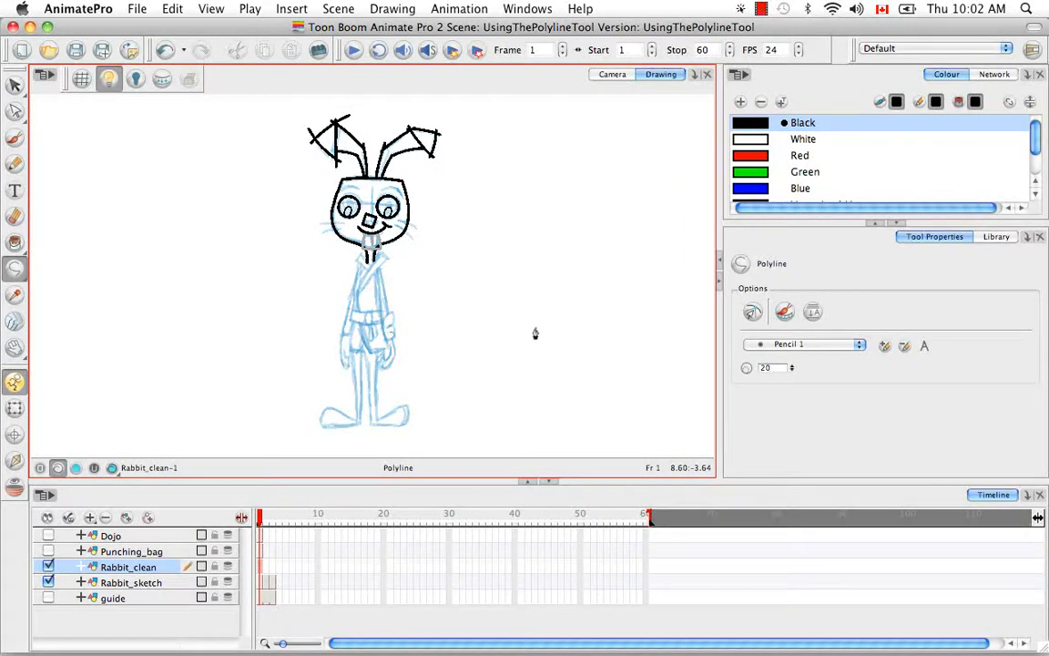
key("super+equal")
key("super+equal")
key("super+equal")
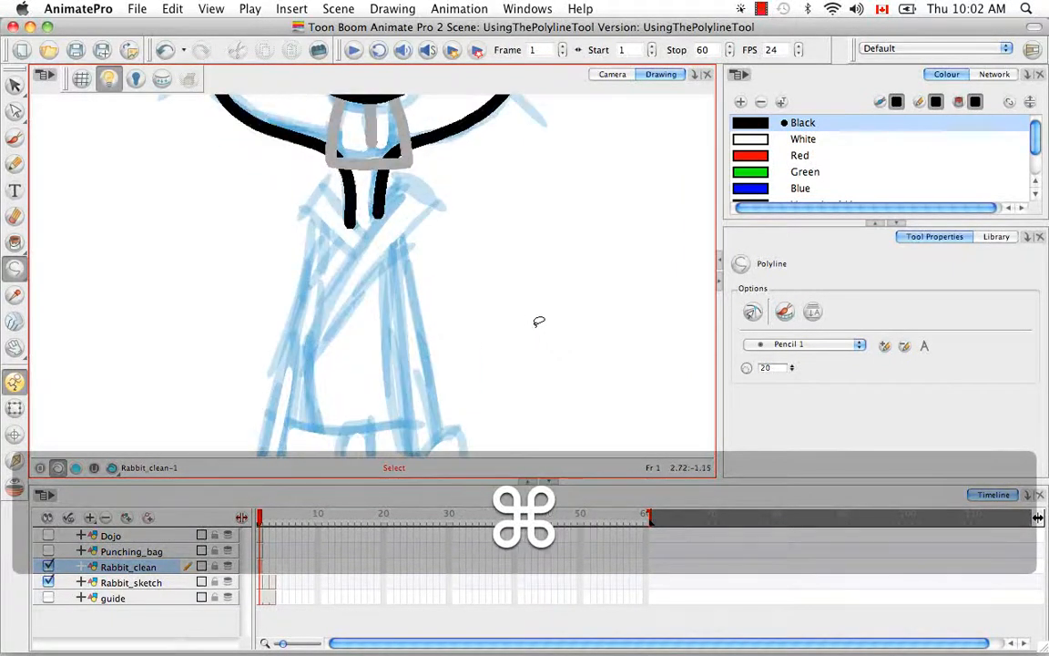
key("super+equal")
mouse_move(562, 253)
left_mouse_down()
mouse_move(541, 355)
mouse_move(532, 337)
left_mouse_up()
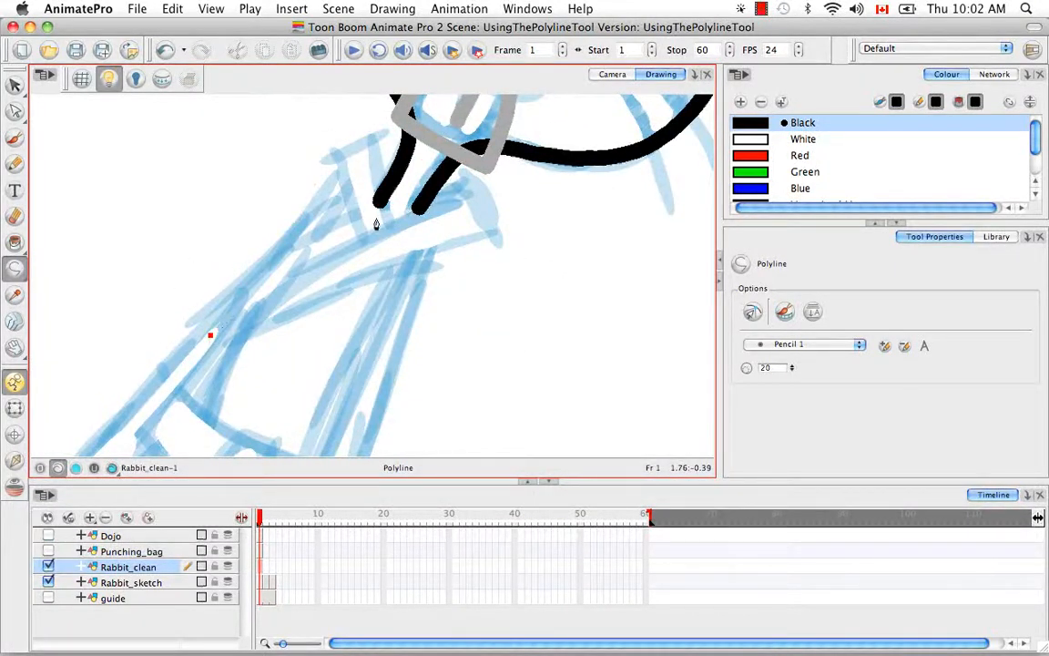
Trace the collar's upper edge with a Pencil 1 polyline and continue it around the collar tip using Pencil 2.
left_click(456, 188)
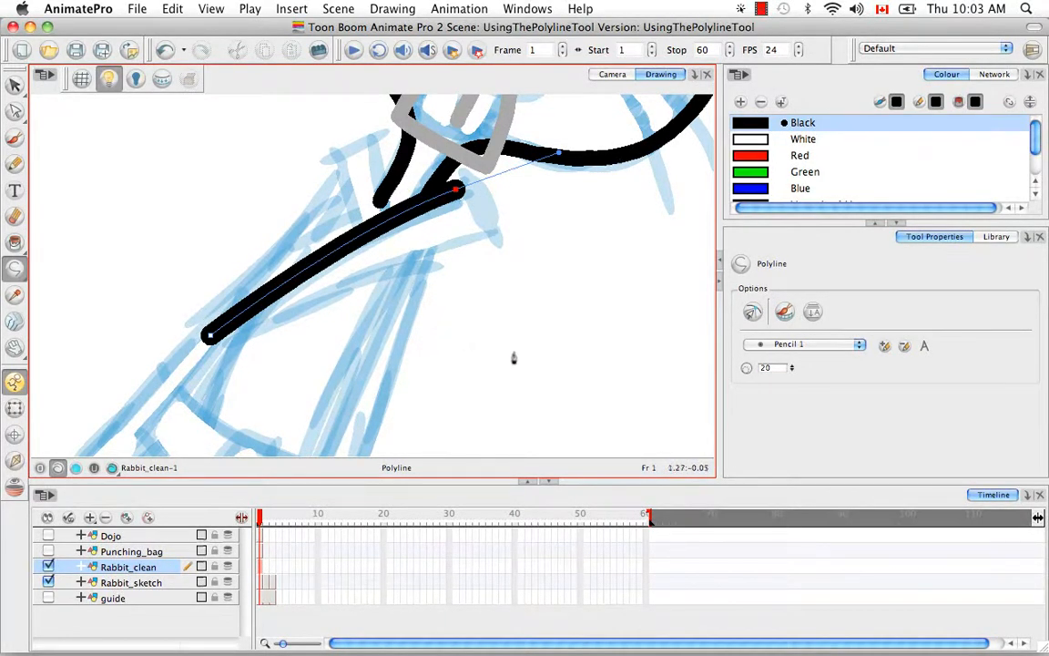
left_click(859, 345)
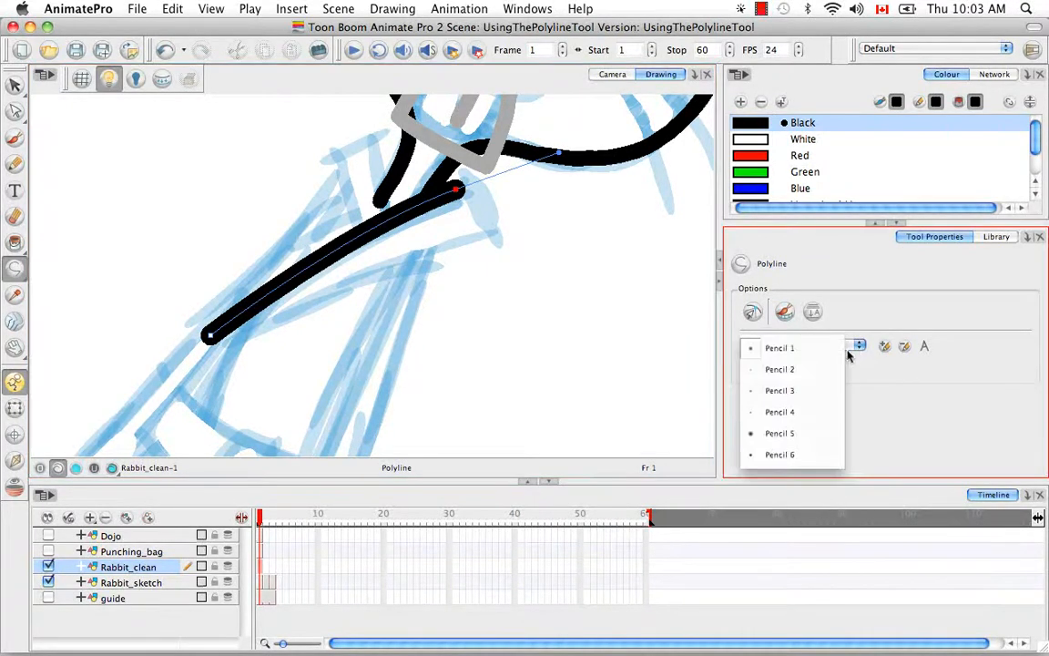
left_click(811, 369)
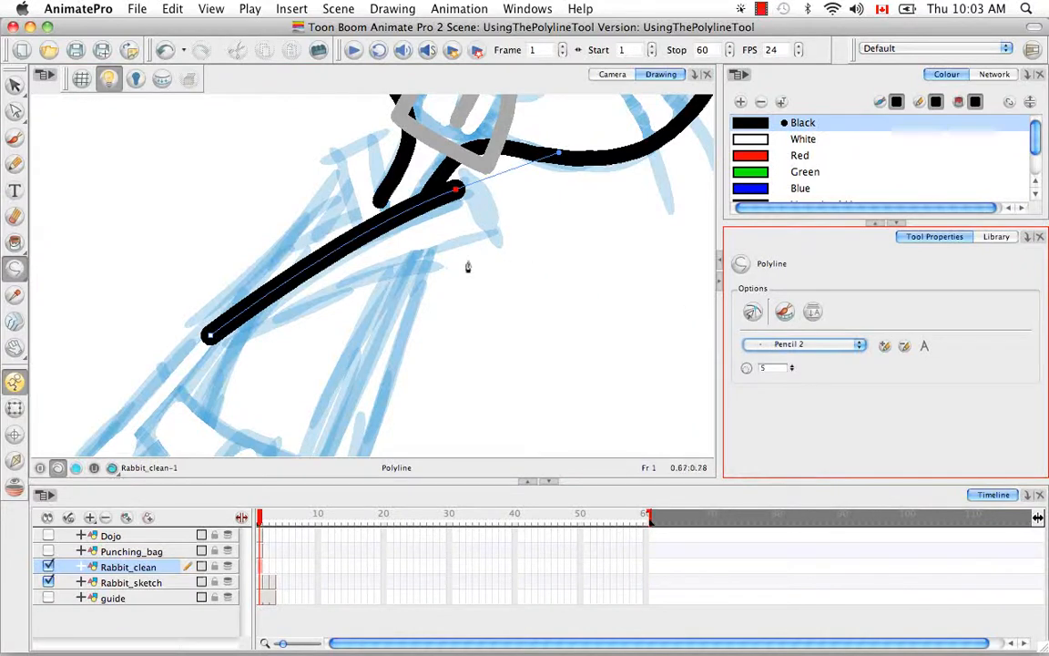
left_click_drag(468, 240, 446, 249)
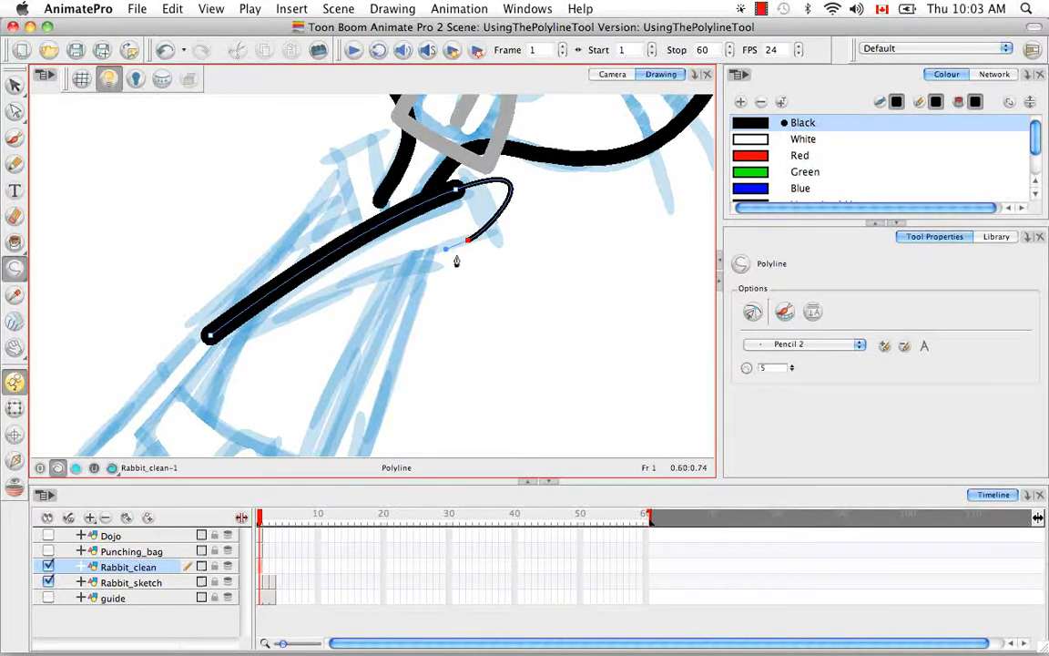
Finish the polyline and select its thick and thin parts in turn to check whether they are separate strokes.
key("v")
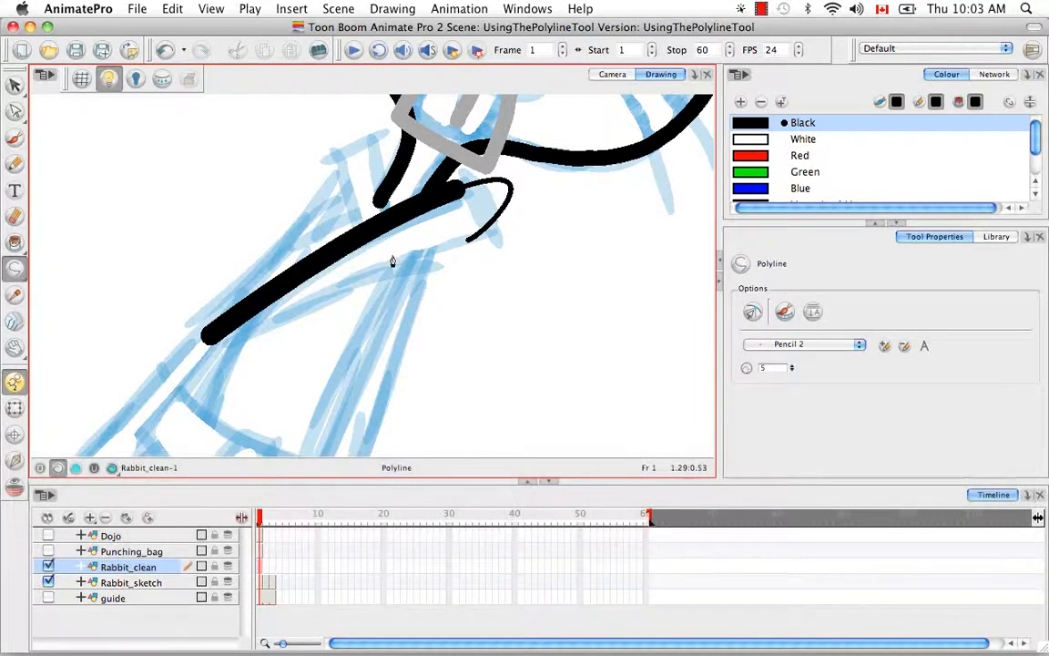
key("v")
left_click(345, 235)
left_click(500, 185)
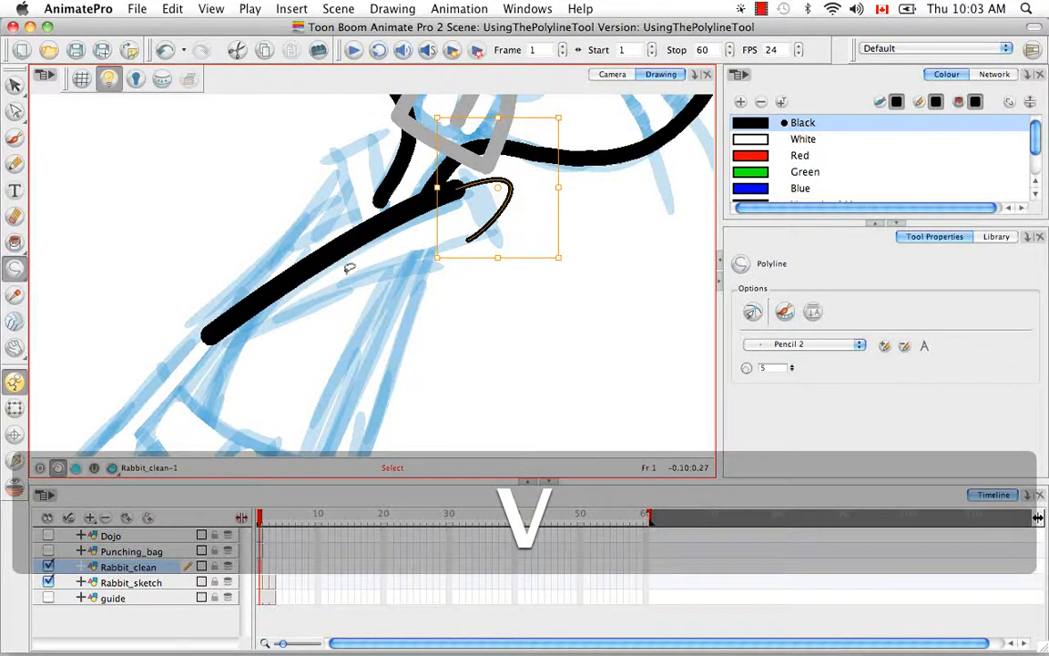
left_click(387, 270)
left_click(506, 203)
key("v")
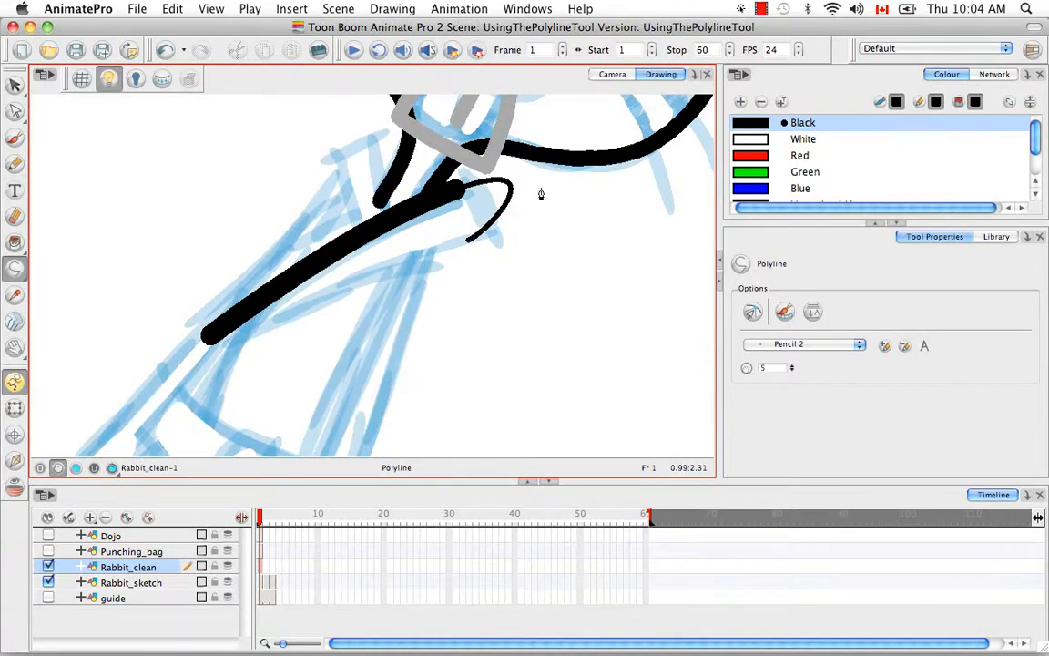
Delete the thick collar stroke and the thin collar-tip stroke.
key("v")
left_click(464, 195)
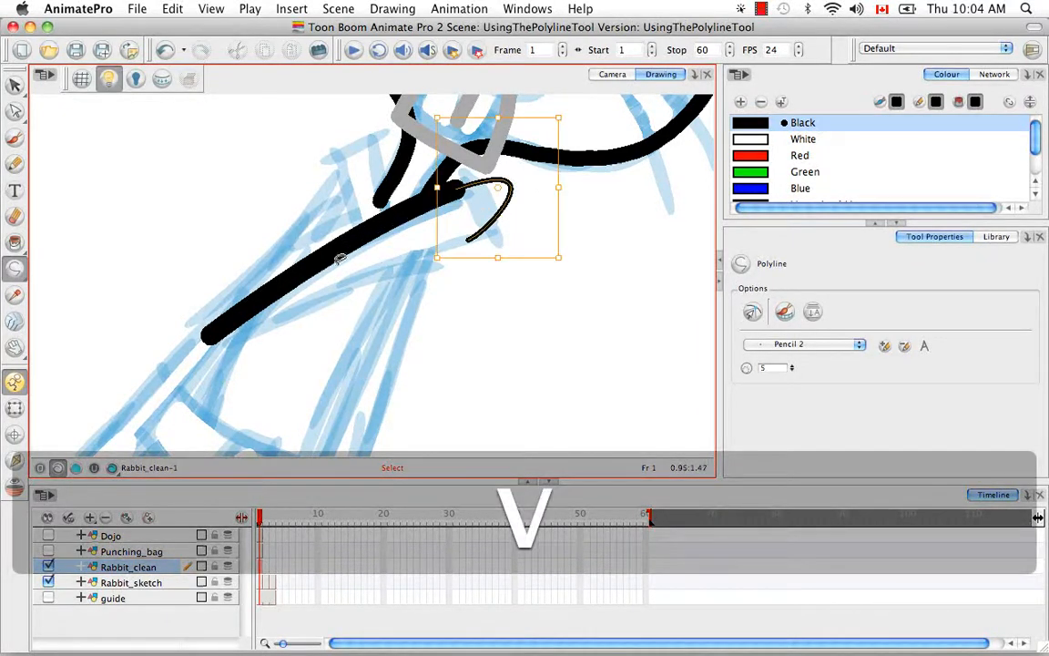
left_click(334, 225)
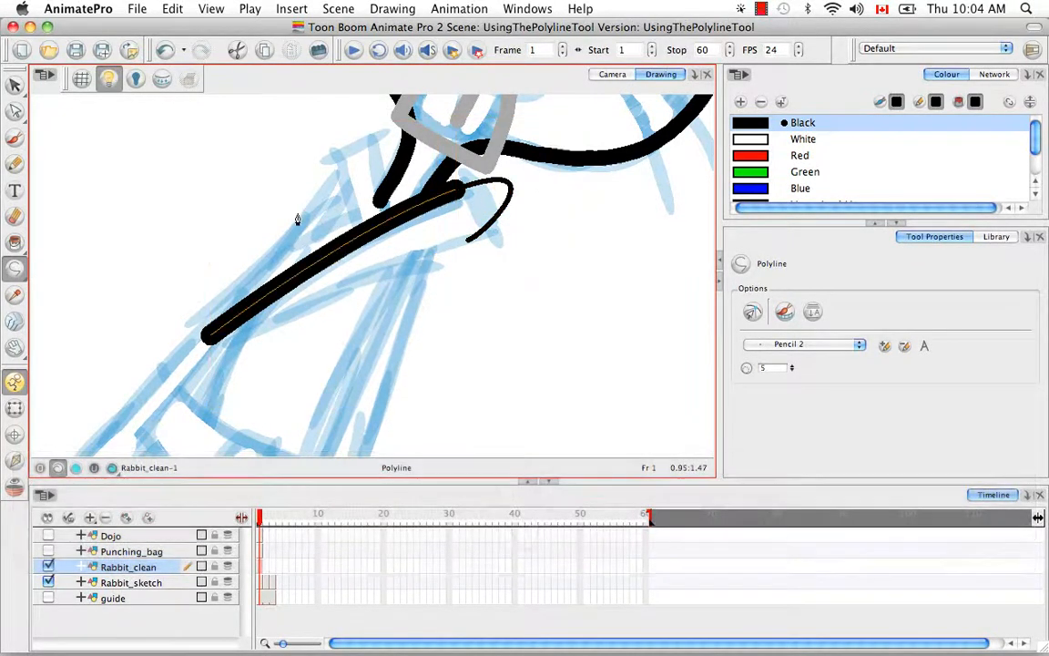
key("BackSpace")
key("v")
left_click(486, 212)
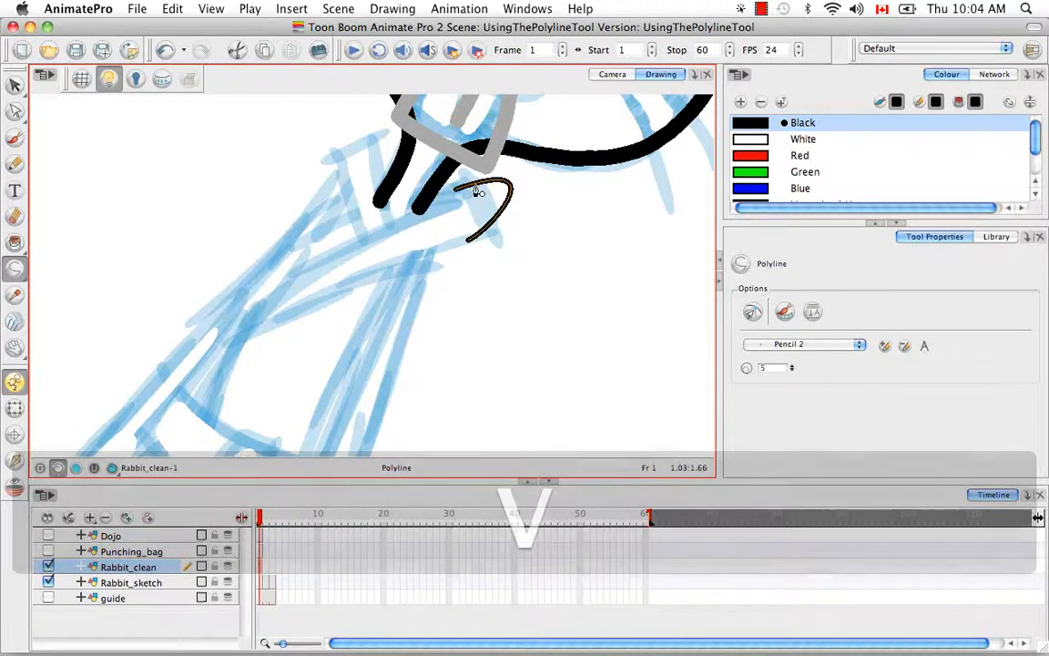
key("BackSpace")
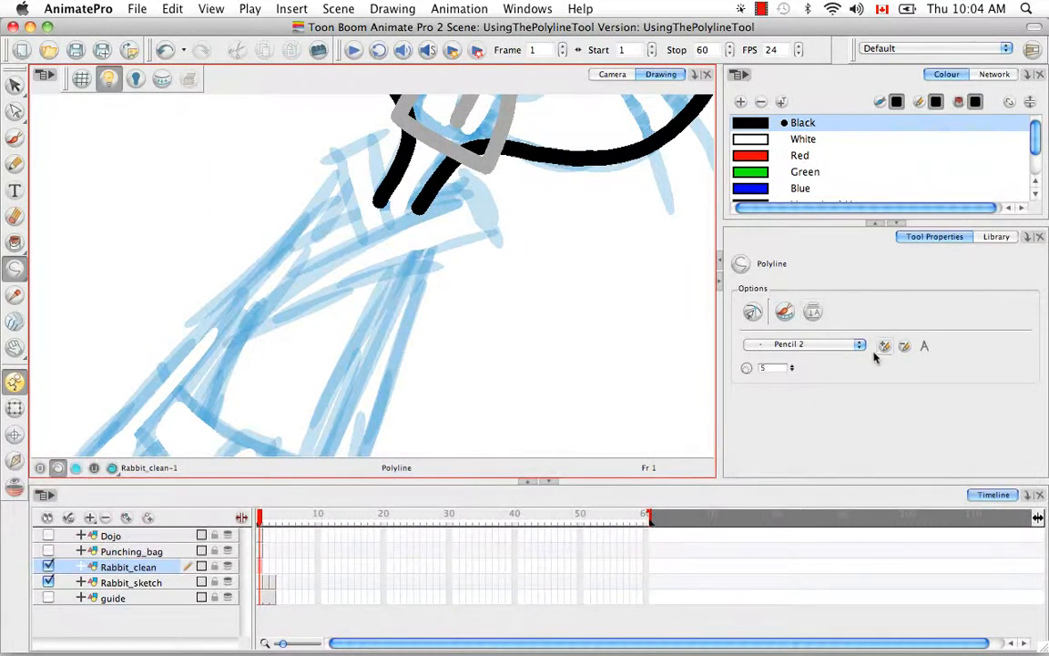
Trace the robe's long lapel as a curved polyline with Pencil 6, rounding the tip and closing it at its starting point.
left_click(859, 346)
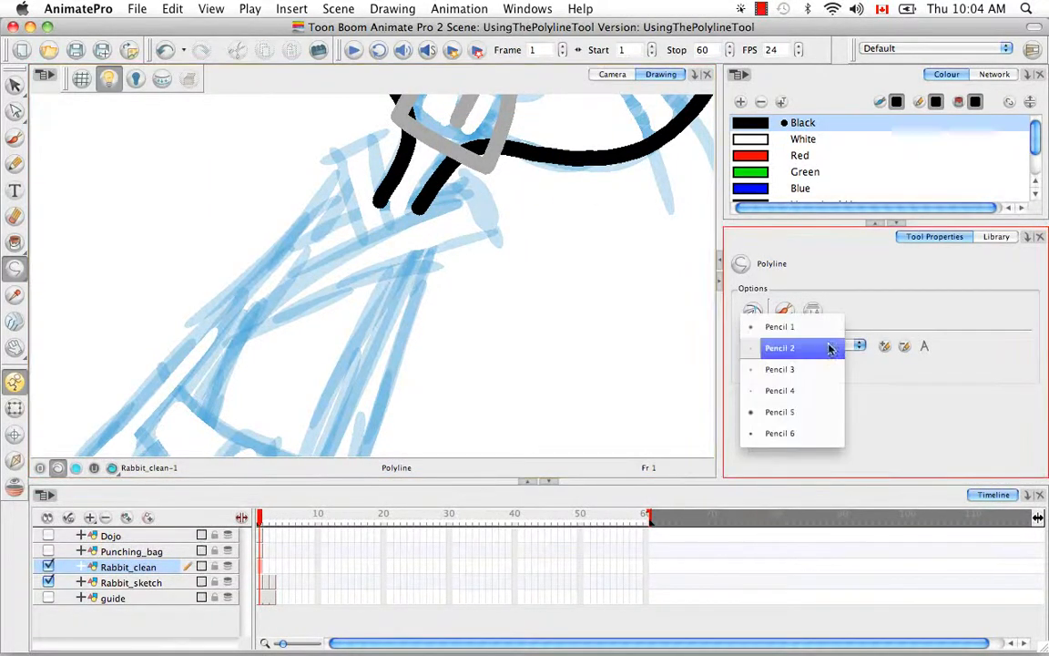
left_click(796, 433)
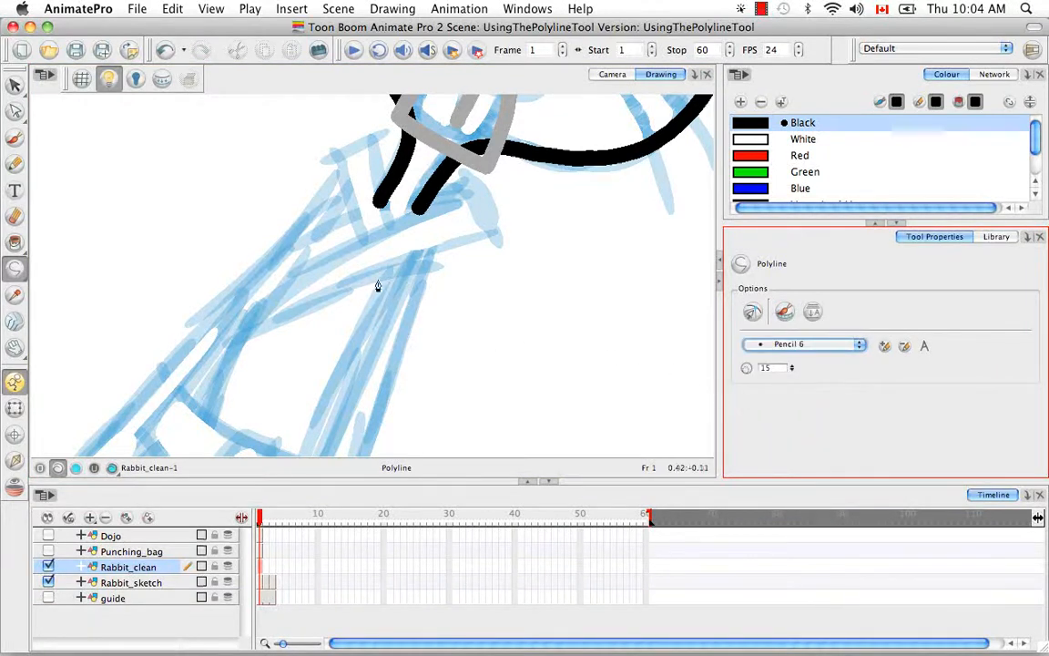
left_click(200, 355)
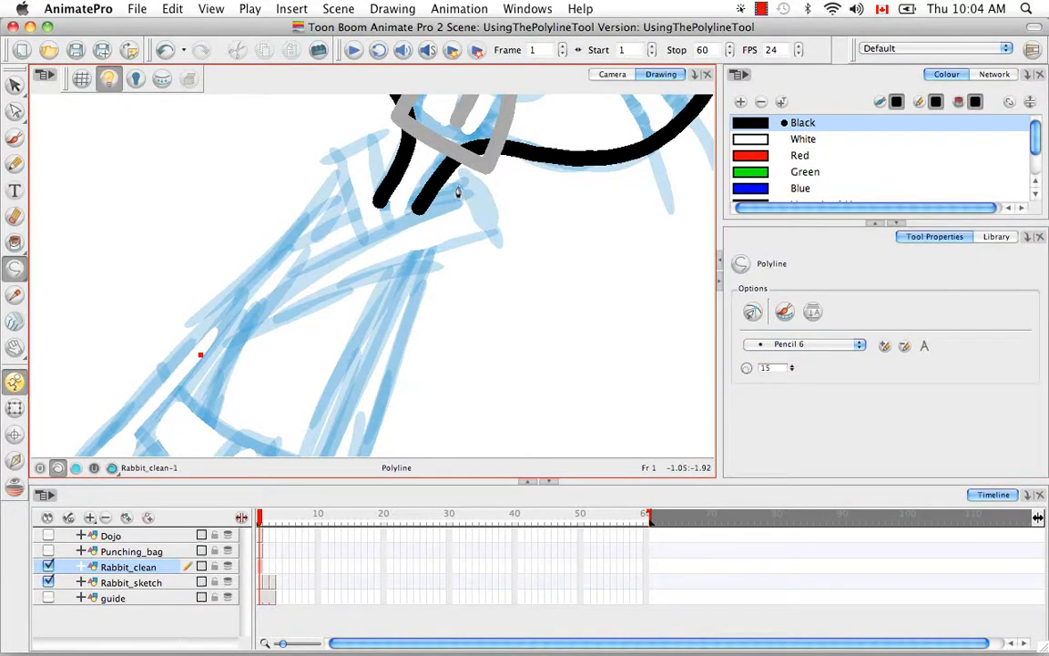
left_click_drag(451, 193, 584, 146)
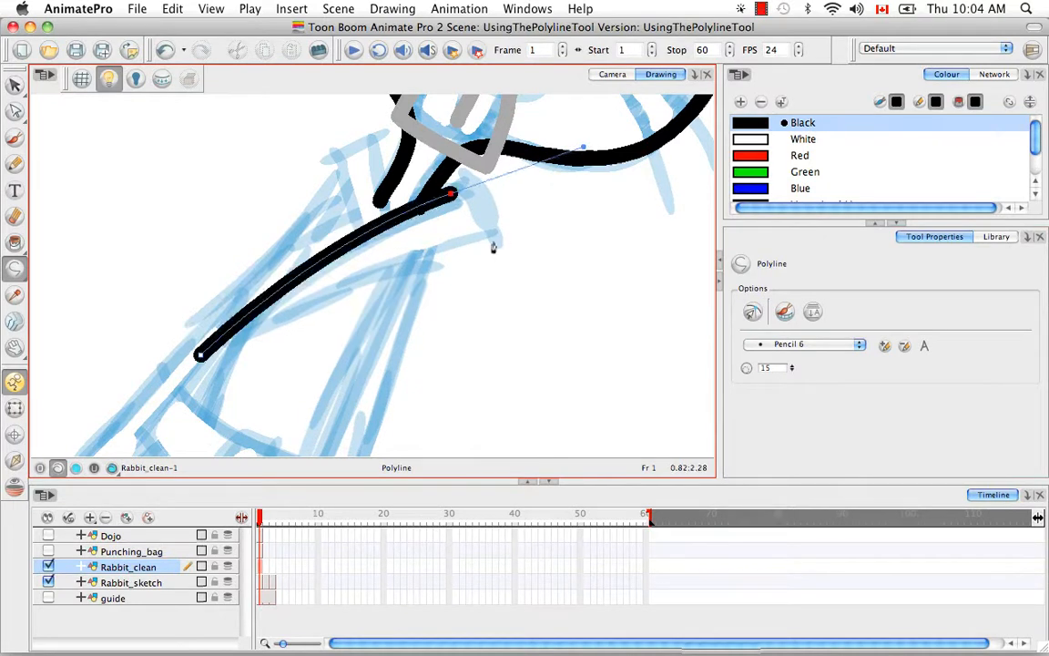
mouse_move(490, 235)
left_mouse_down()
mouse_move(478, 249)
mouse_move(421, 221)
left_mouse_up()
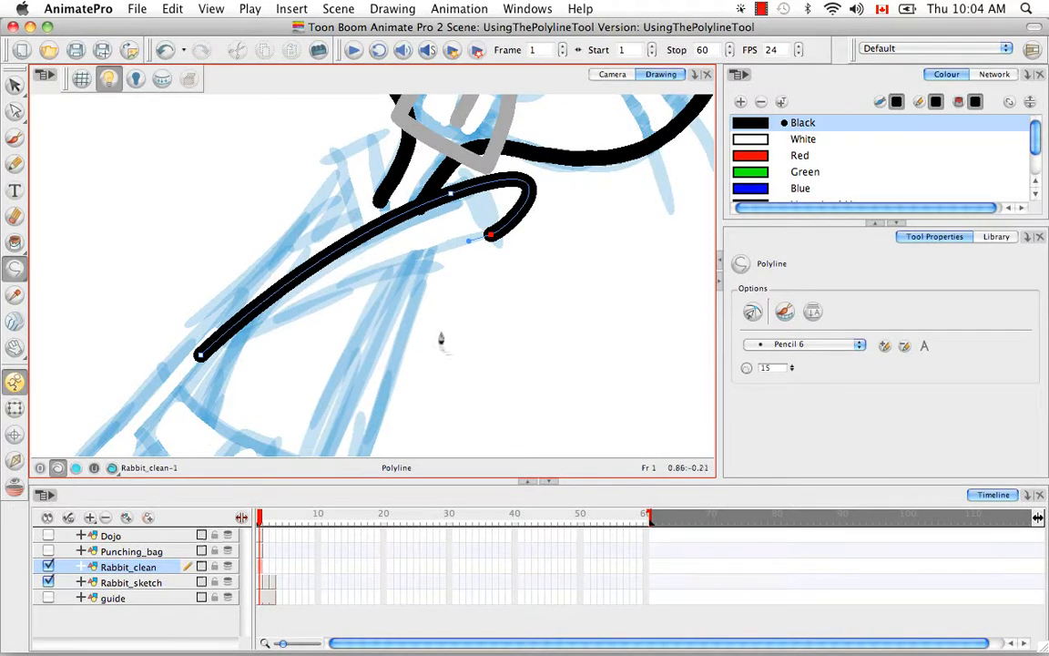
key("space")
left_click_drag(445, 309, 462, 258)
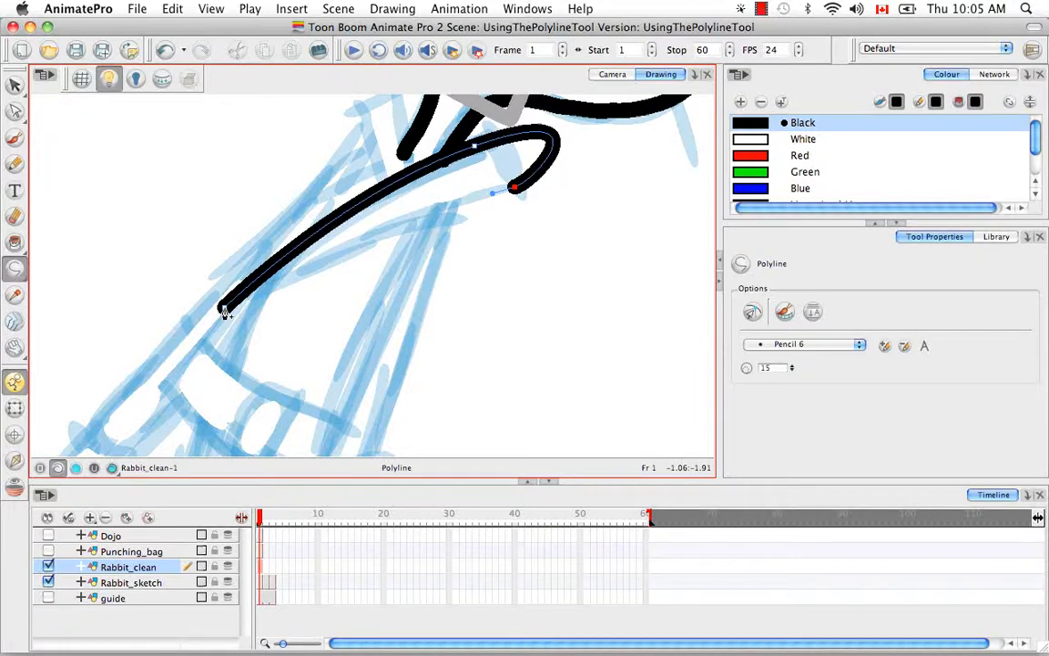
mouse_move(223, 311)
left_mouse_down()
mouse_move(195, 296)
mouse_move(171, 351)
mouse_move(137, 337)
mouse_move(141, 381)
left_mouse_up()
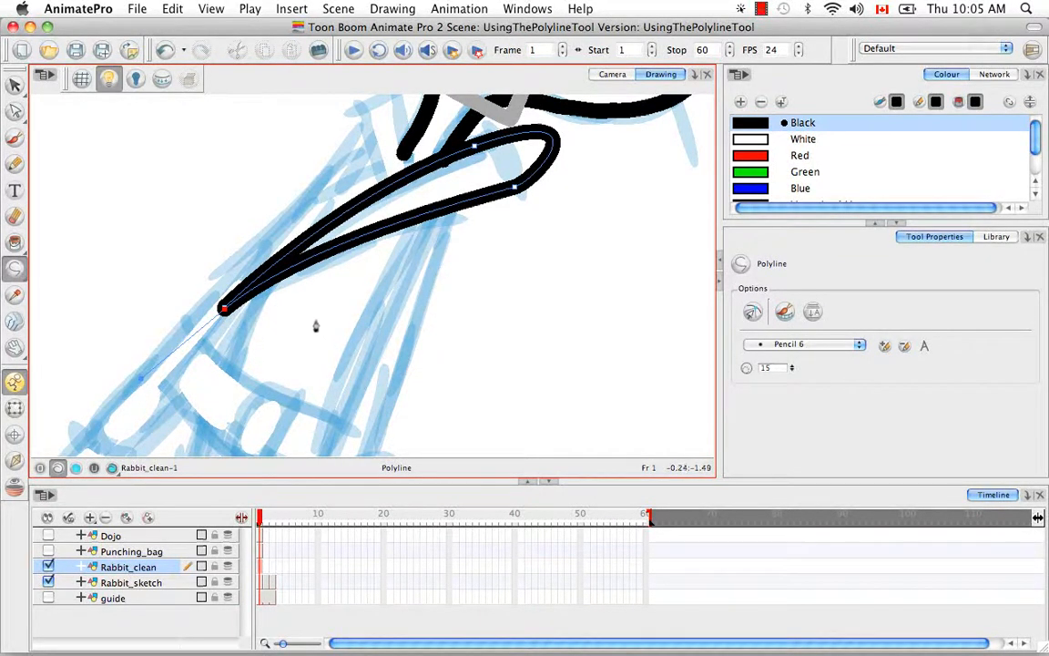
Continue the polyline around the robe's chest opening, turning on contour snapping and ending it on the lapel's lower edge.
left_click(201, 343)
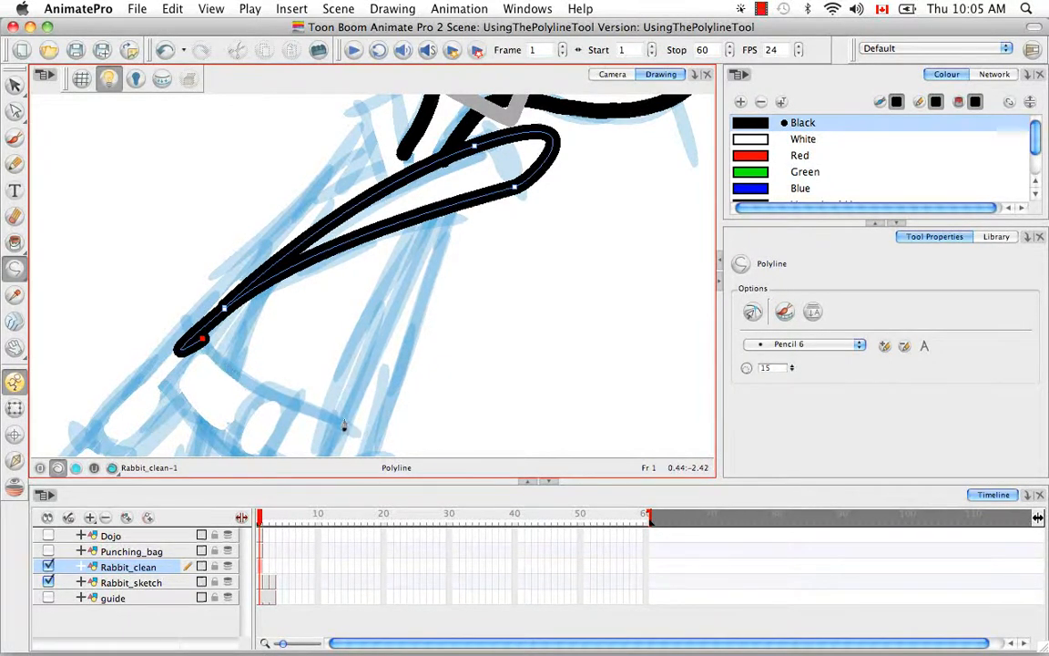
mouse_move(344, 419)
left_mouse_down()
mouse_move(464, 443)
mouse_move(458, 452)
left_mouse_up()
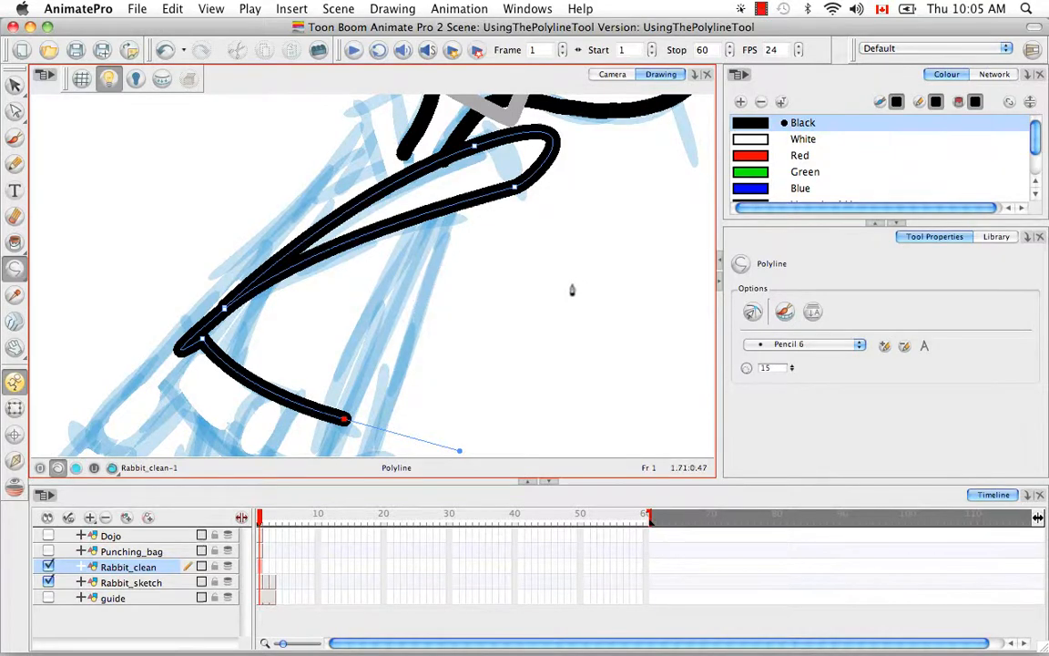
left_click_drag(571, 290, 556, 364)
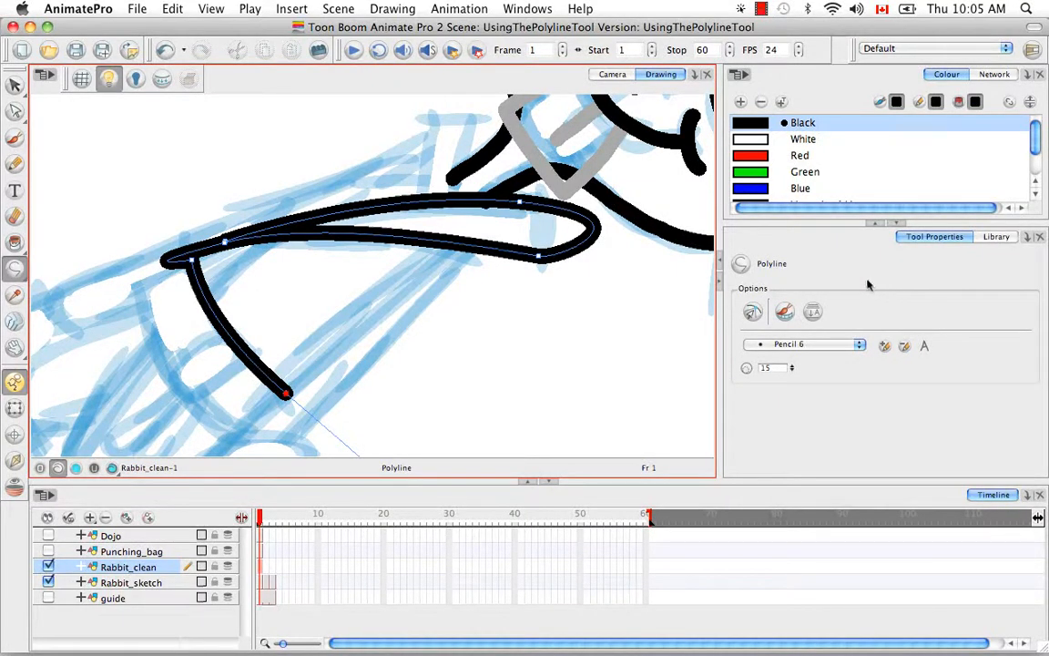
left_click(752, 312)
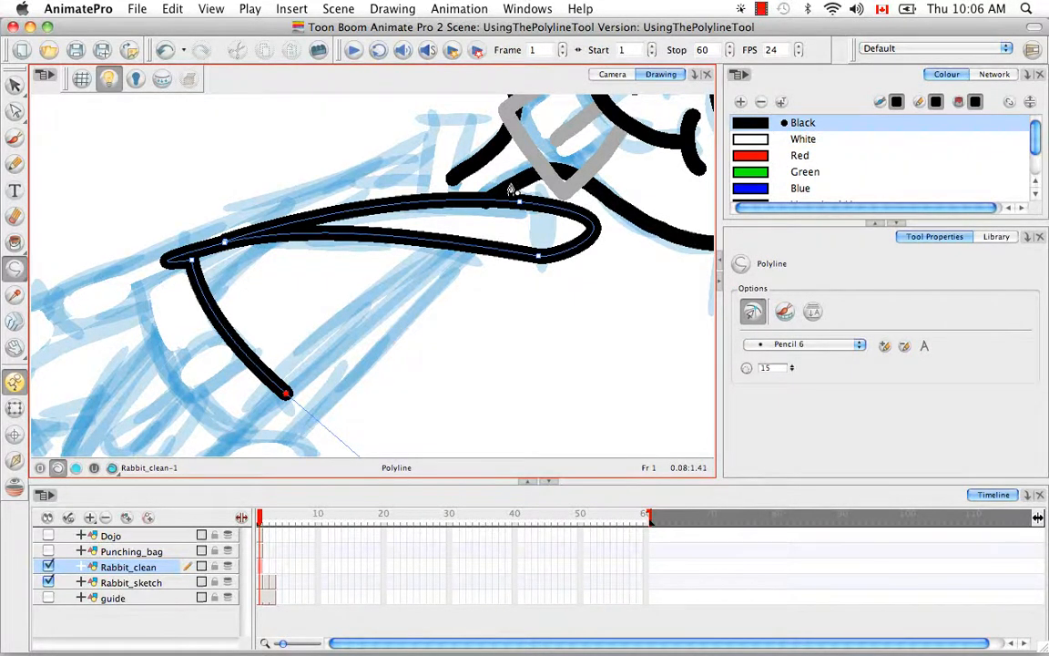
left_click(455, 243)
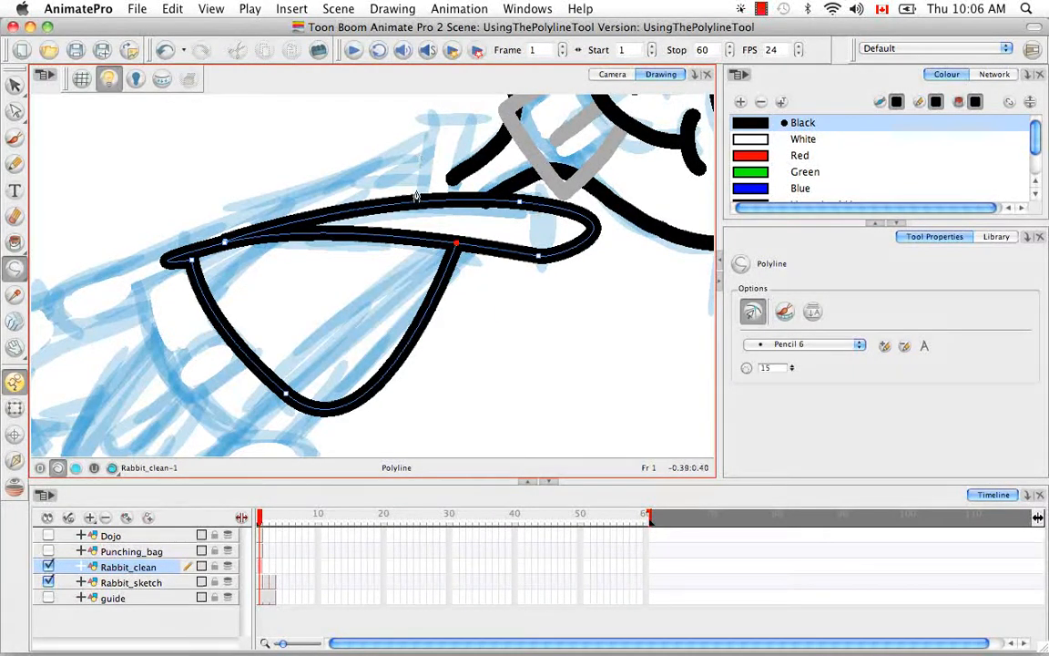
Try to extend the polyline from the lapel's lower edge to the end of the neck line, and undo the segment.
key("space")
left_click_drag(387, 173, 397, 252)
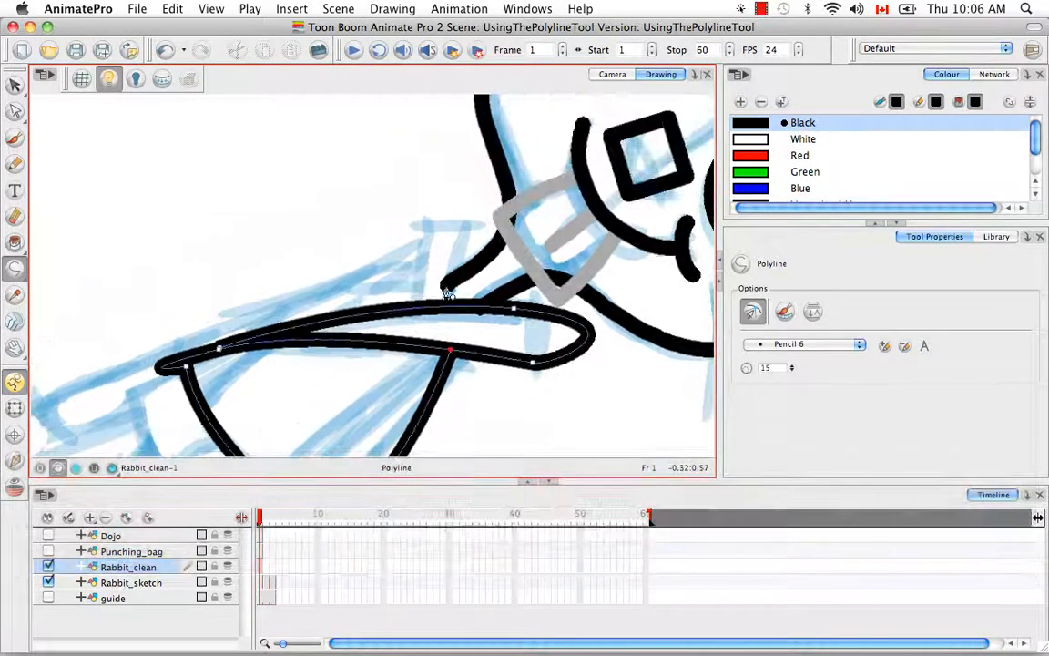
left_click(447, 291)
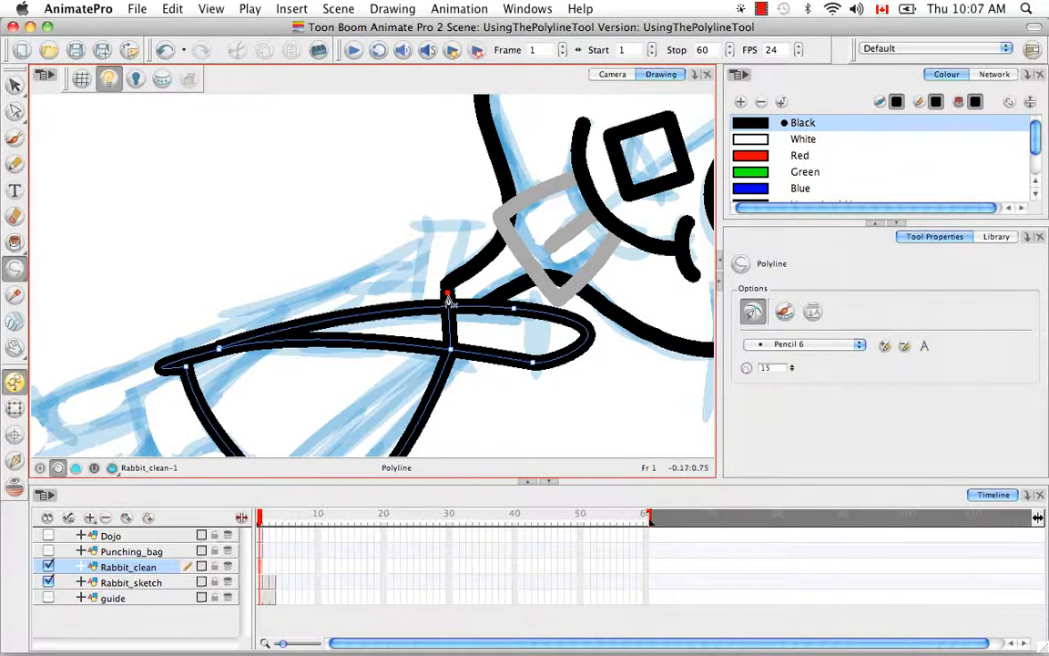
key("super+z")
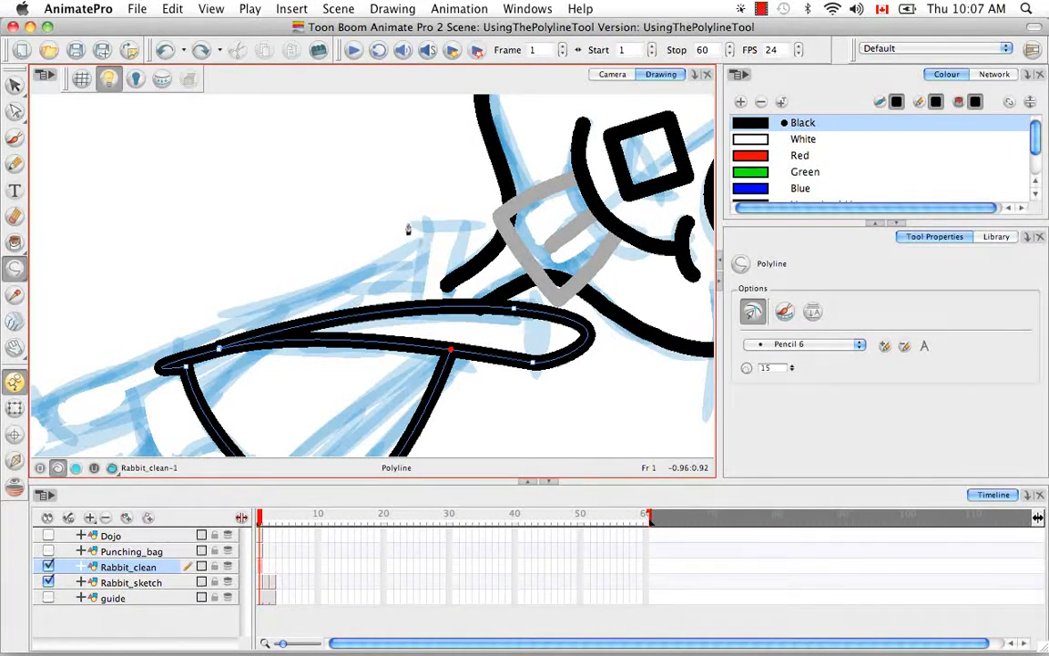
Finish the current polyline and trace the collar's other flap as a new three-sided polyline with both ends on the lapel's upper edge.
key("v")
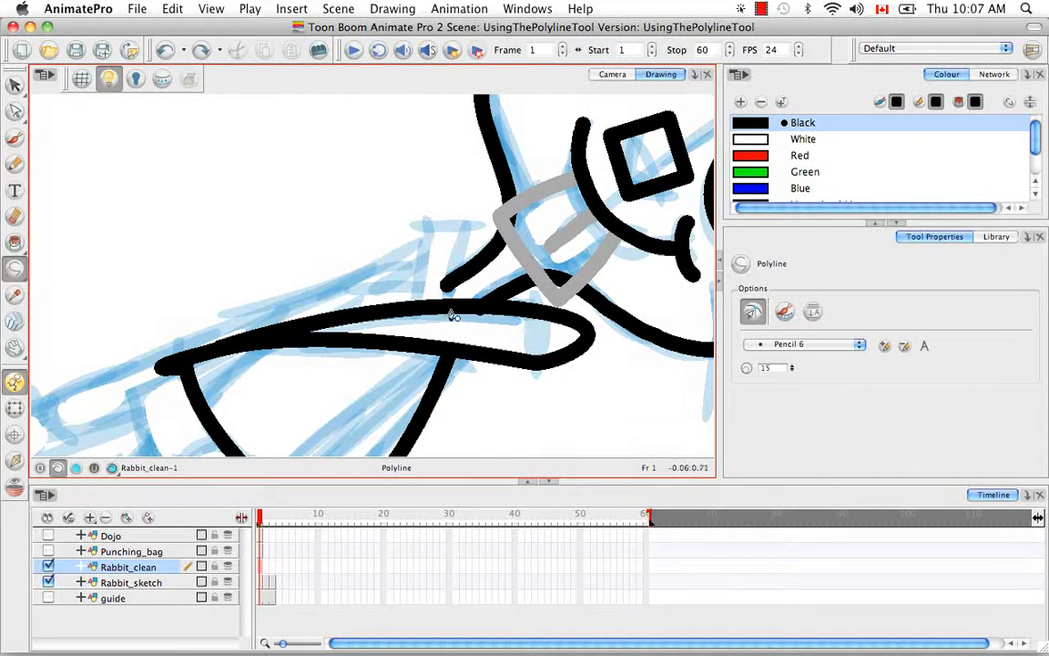
left_click(448, 308)
left_click(465, 220)
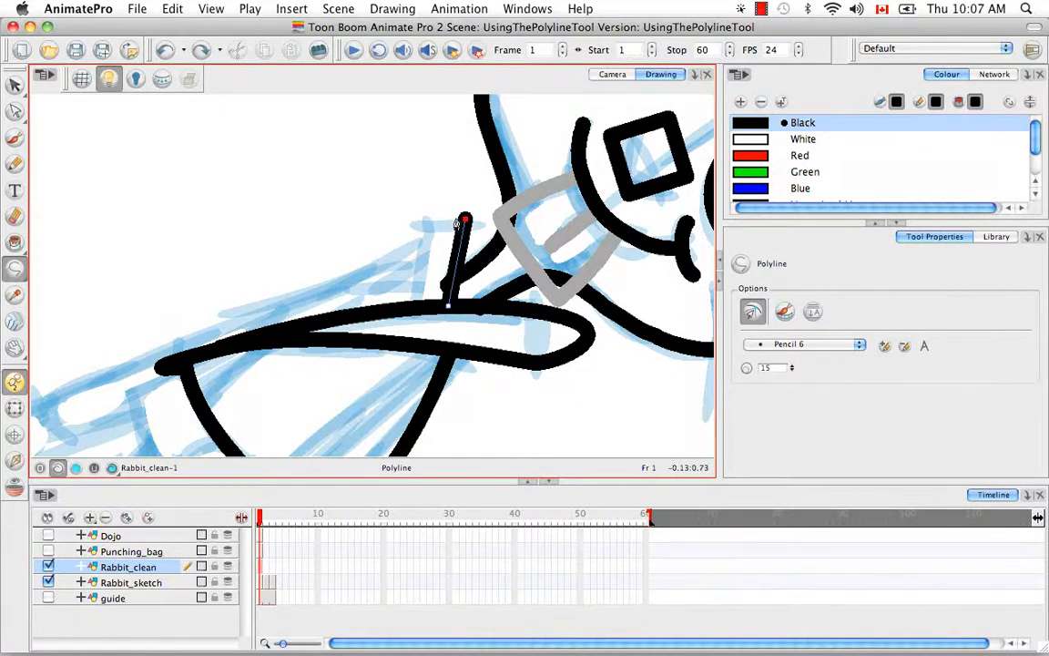
double_click(409, 215)
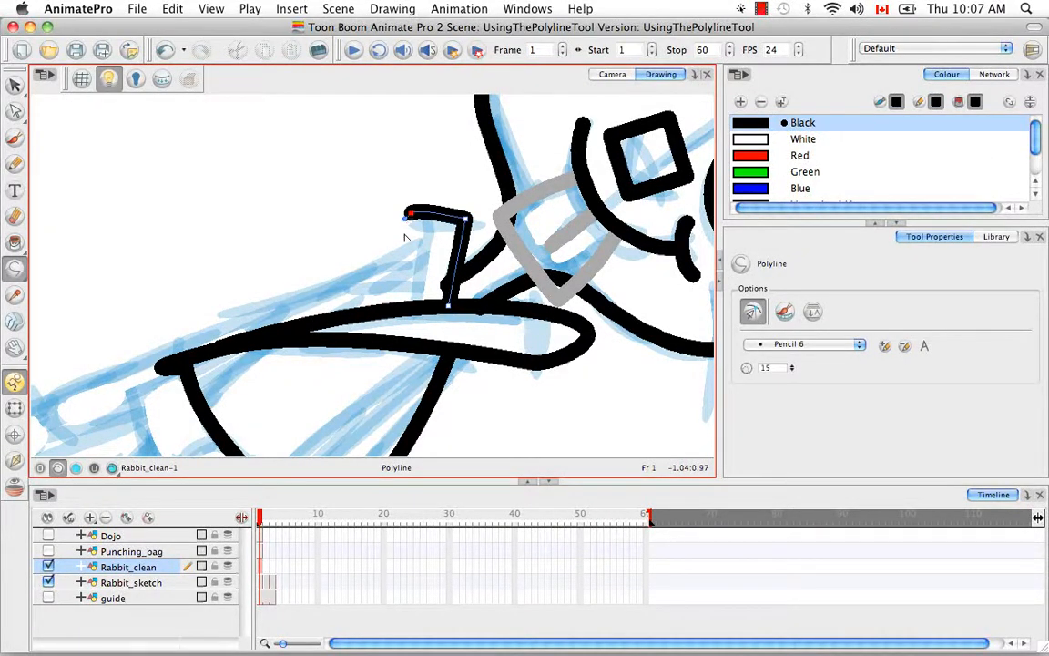
left_click(409, 310)
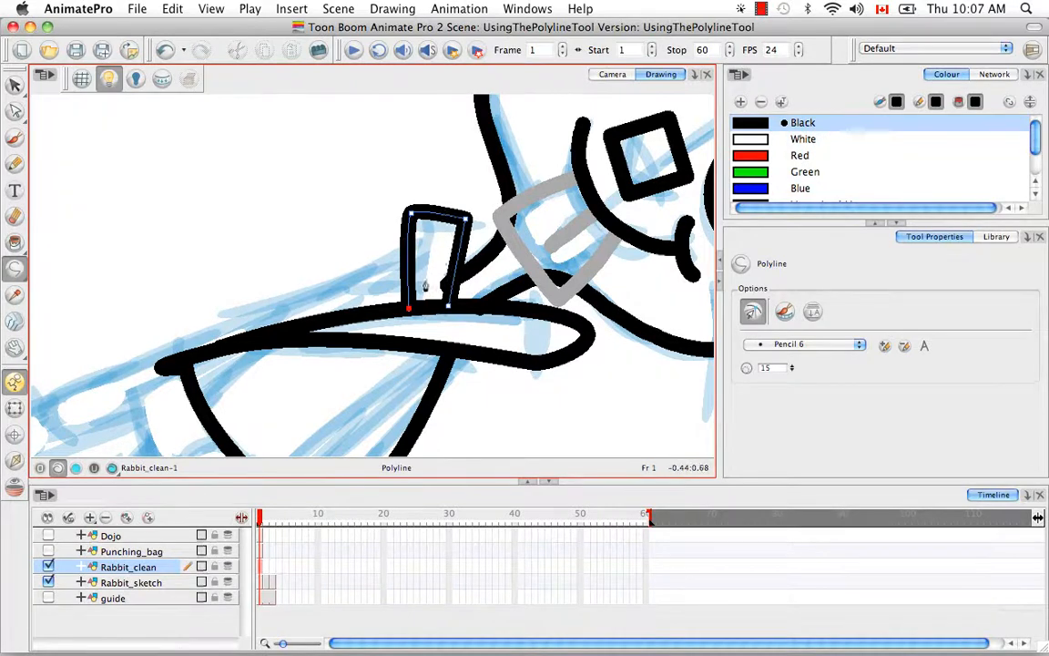
Finish the collar flap's polyline and draw a gently curved shoulder line from the lapel's pointed end to the flap's outer side.
key("shift")
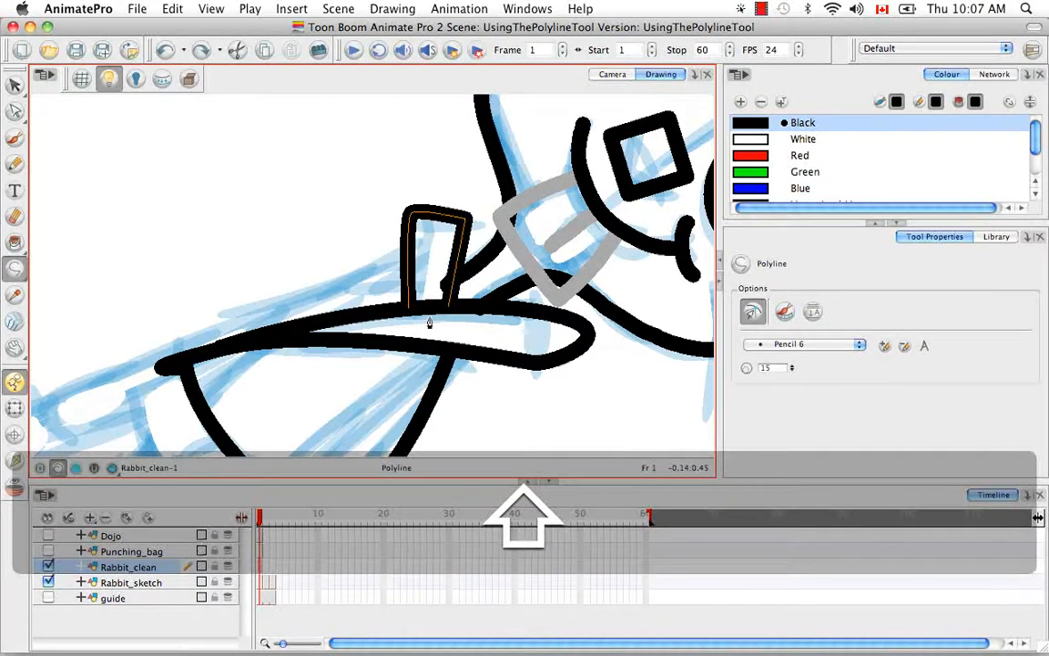
key("shift+v")
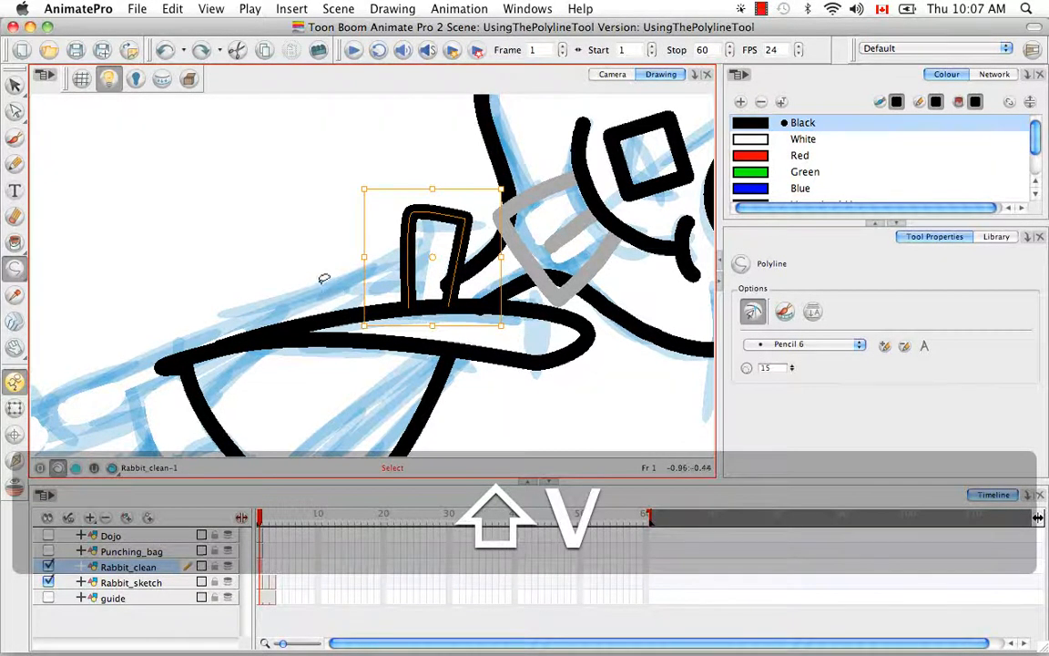
left_click(355, 309)
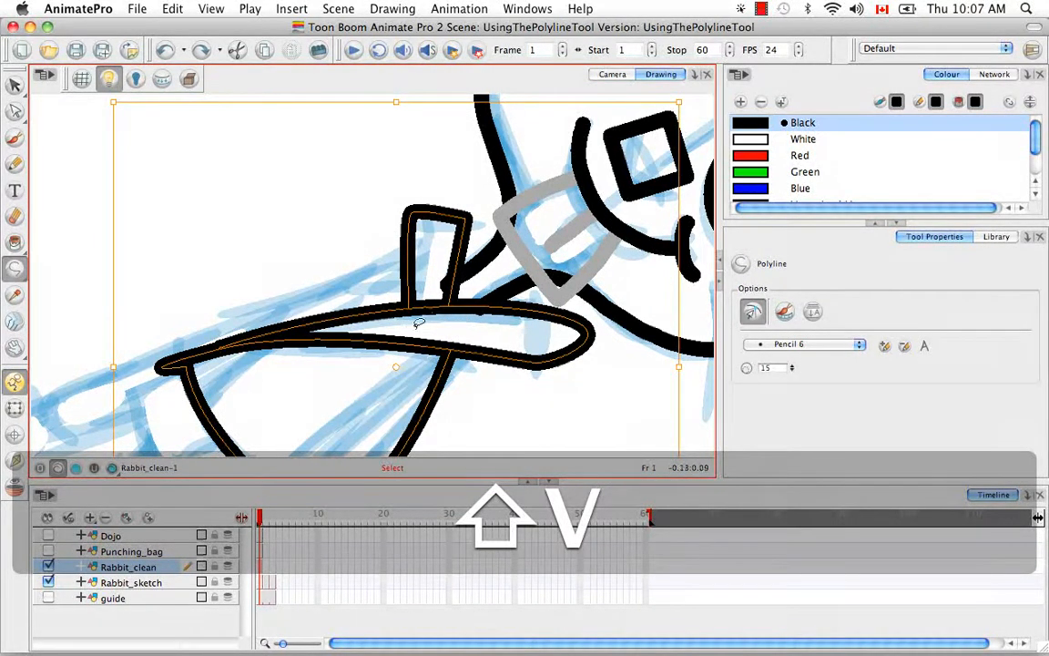
key("v")
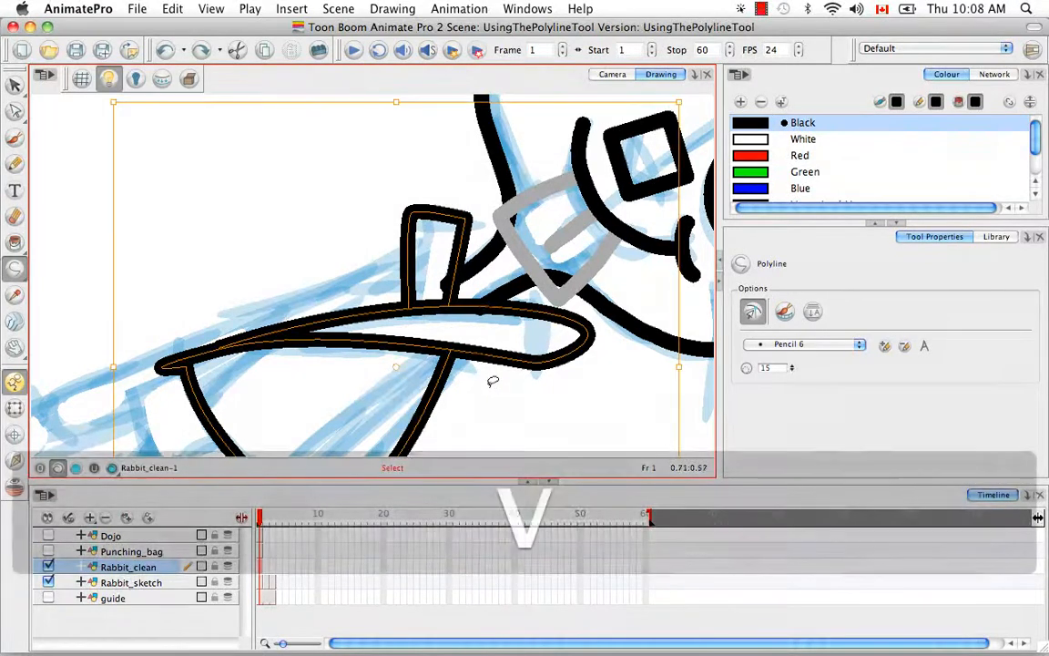
key("space")
left_click_drag(352, 336, 399, 276)
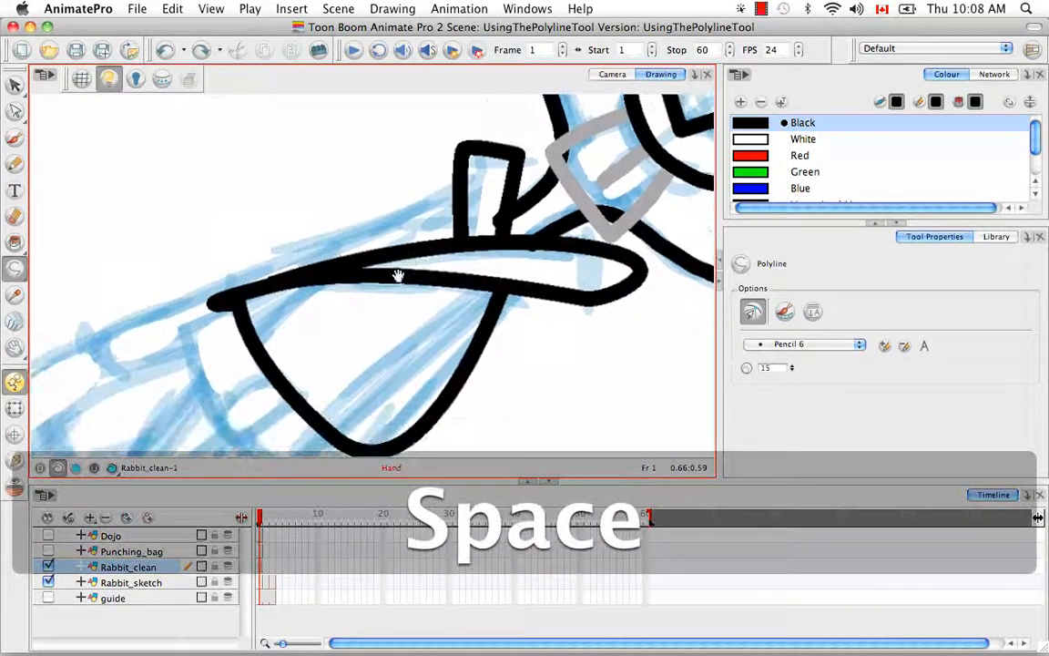
left_click(264, 287)
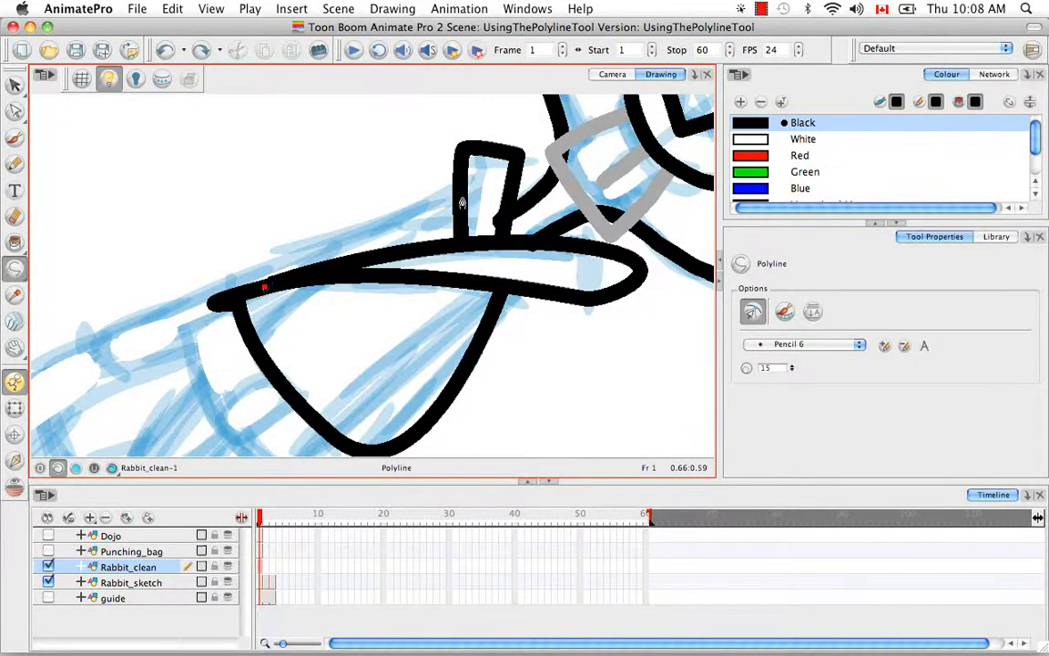
left_click(459, 203)
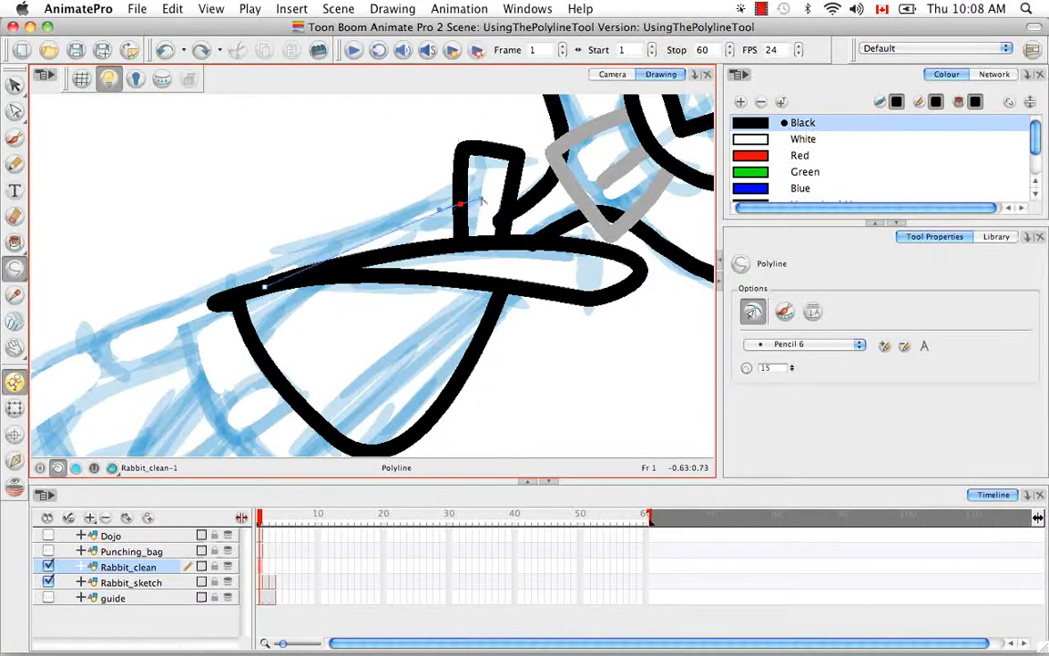
left_click_drag(480, 195, 480, 194)
Trace the outer edge of the robe's left lower panel from the waist to its hem corner, undoing the curved hem segment that follows.
key("space")
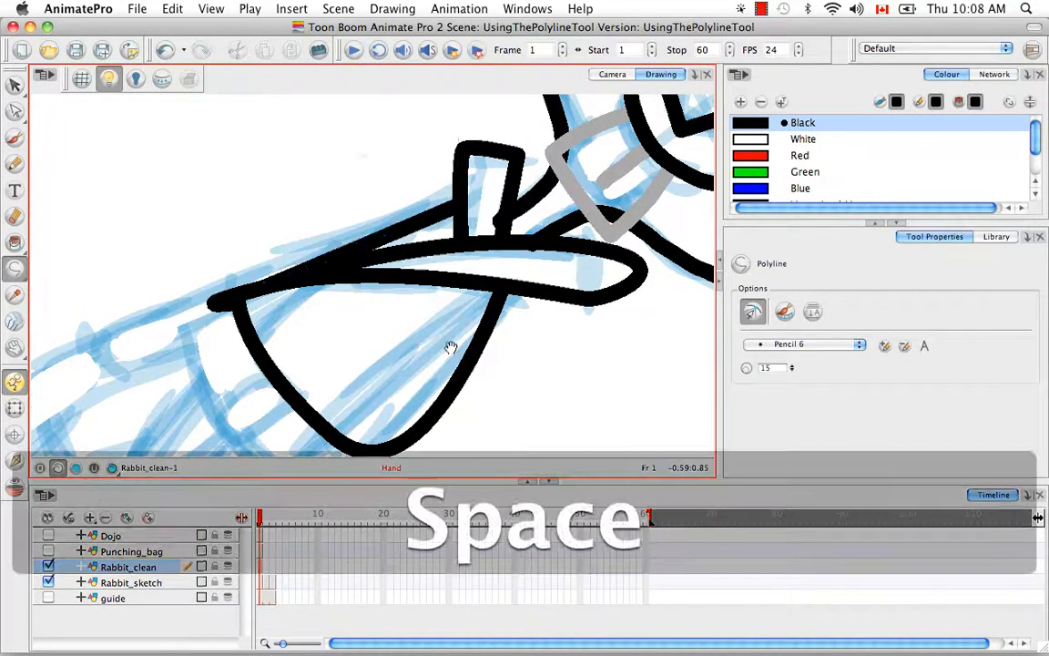
left_click_drag(449, 339, 431, 260)
left_click_drag(539, 346, 518, 358)
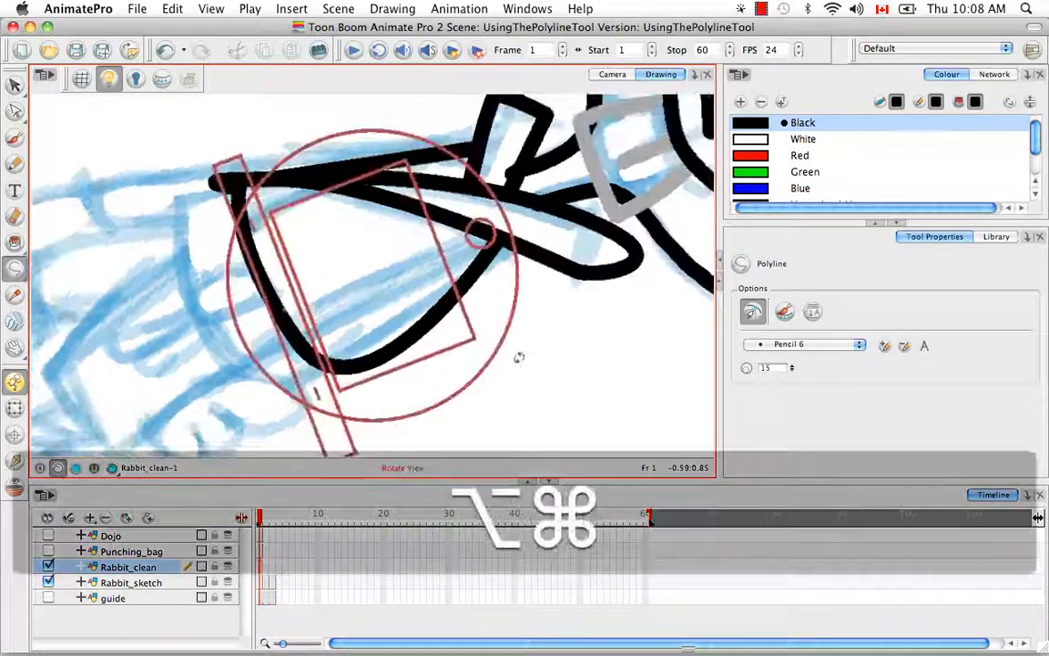
key("space")
left_click_drag(384, 308, 445, 368)
left_click_drag(625, 307, 622, 237)
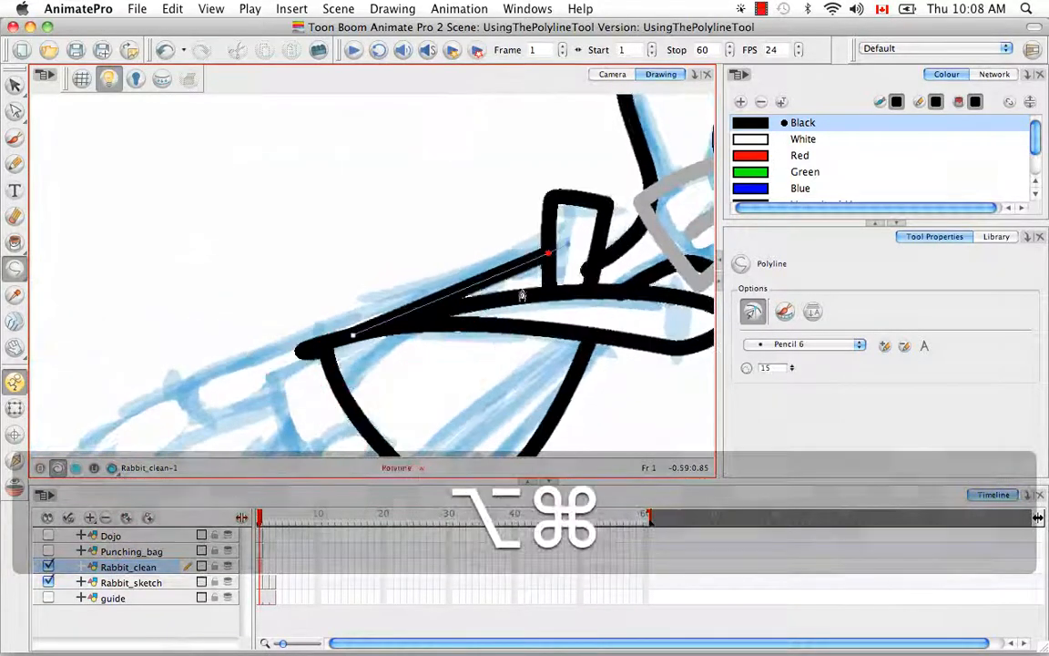
key("space")
left_click_drag(413, 325, 524, 152)
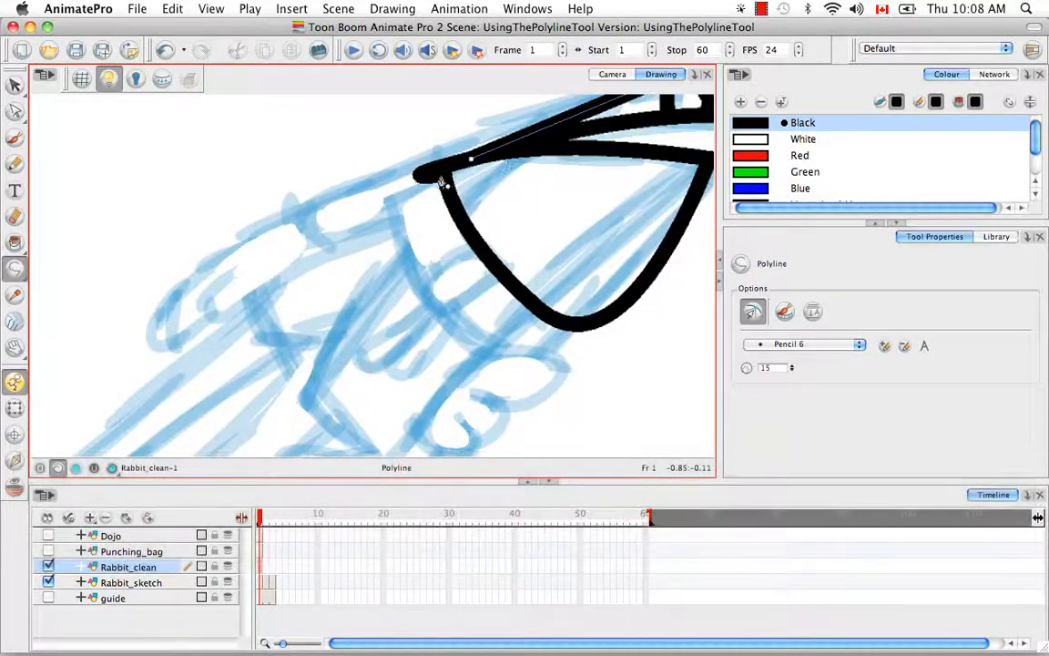
key("v")
left_click(395, 215)
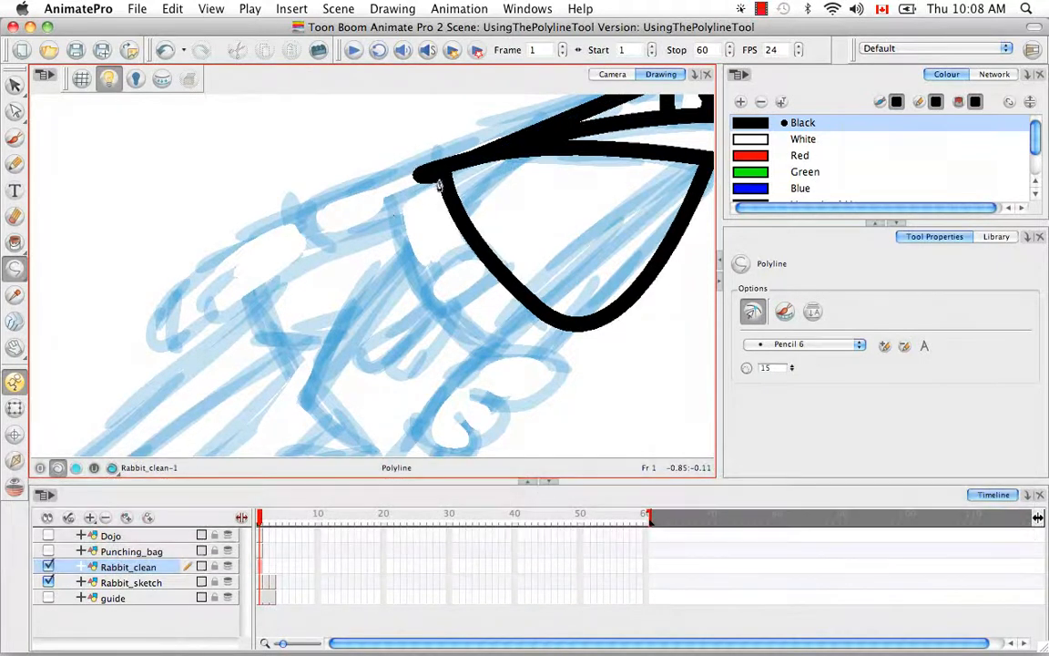
left_click(440, 175)
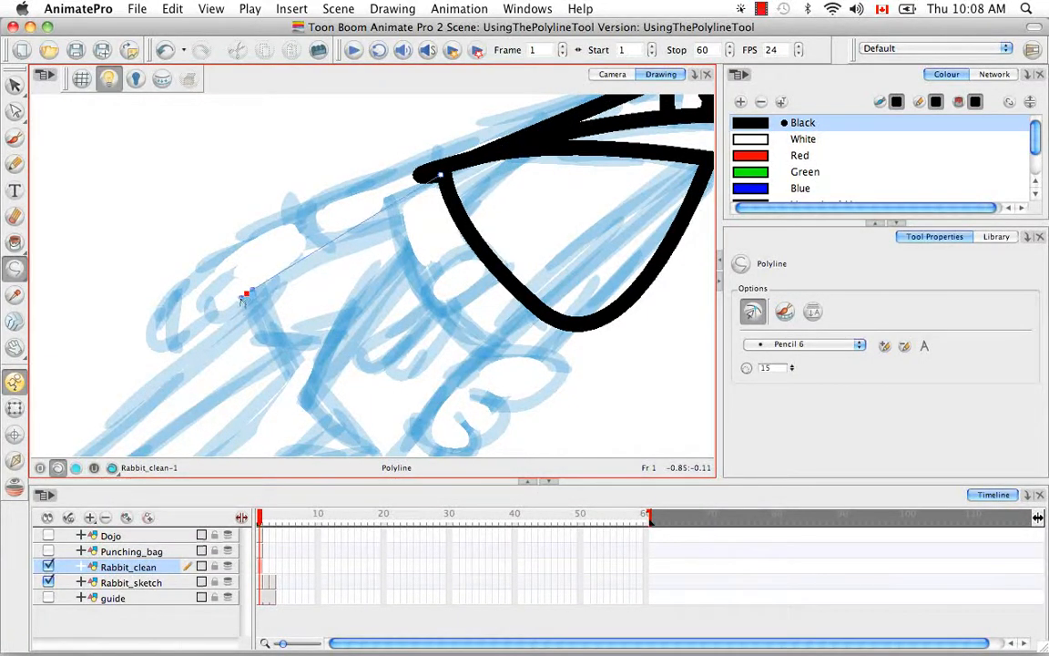
left_click_drag(246, 293, 212, 326)
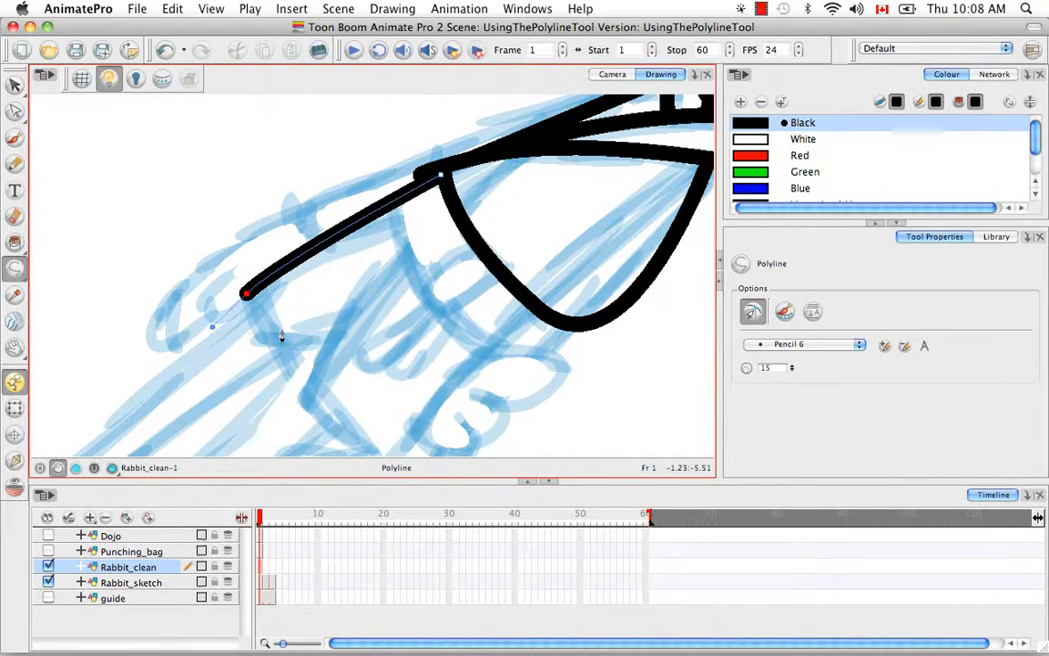
left_click(290, 371)
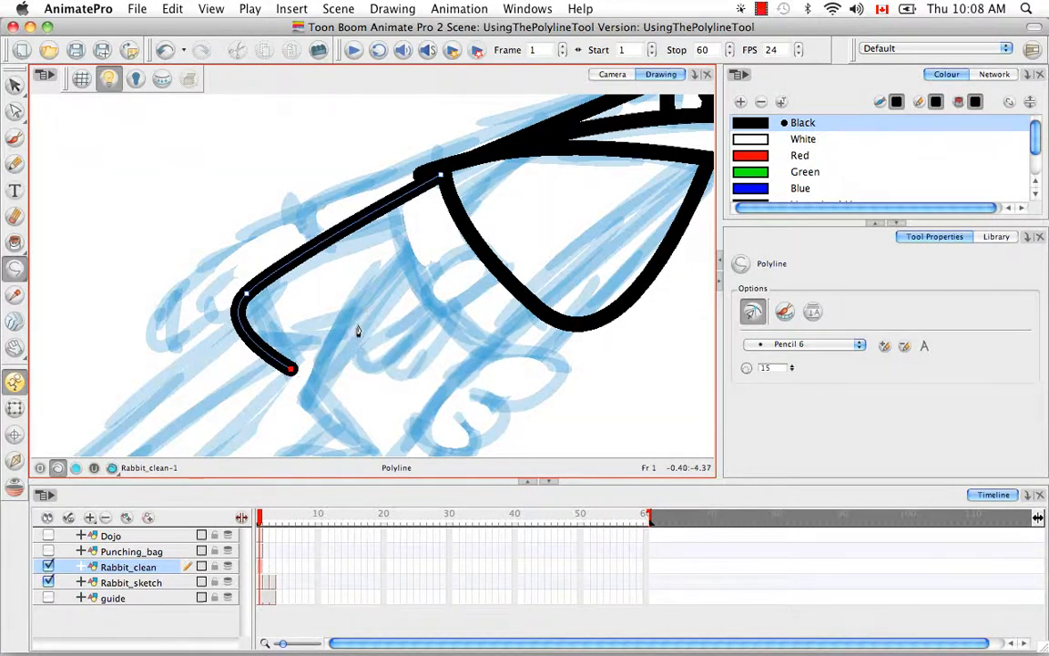
key("super+z")
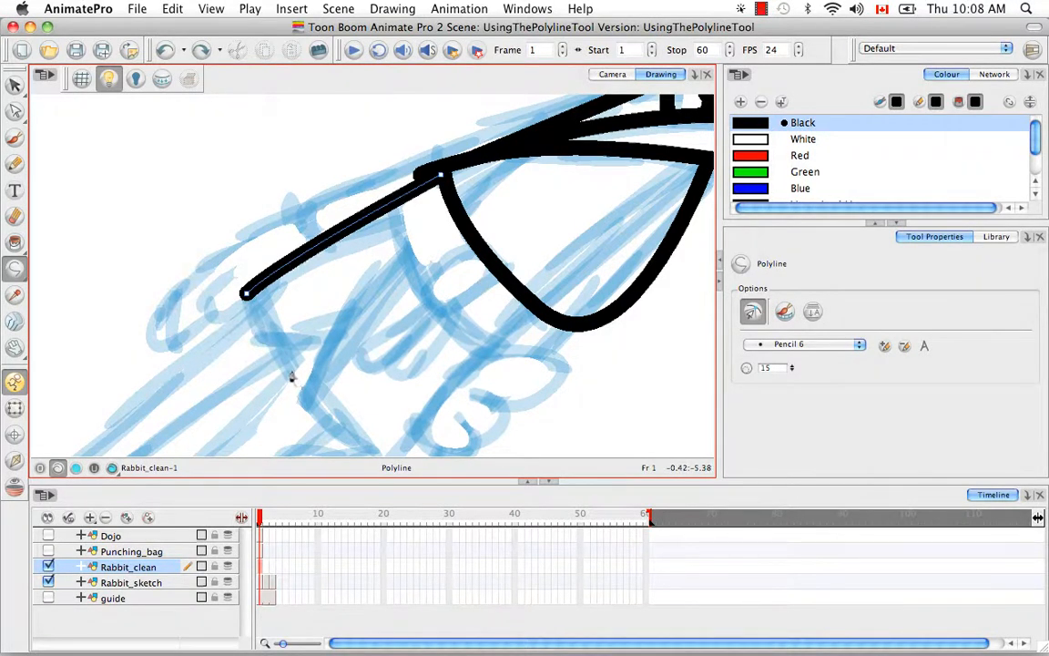
Trace the left panel's remaining hem, the front opening, and the right lower panel's hem and outer edge up to the waist.
left_click(348, 339)
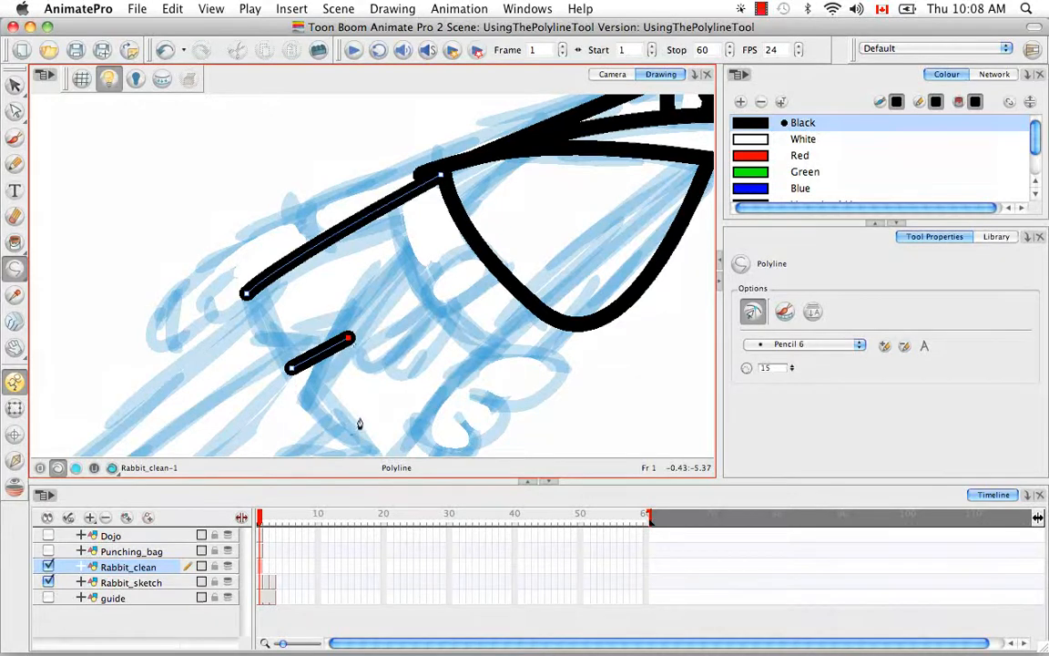
left_click(409, 262)
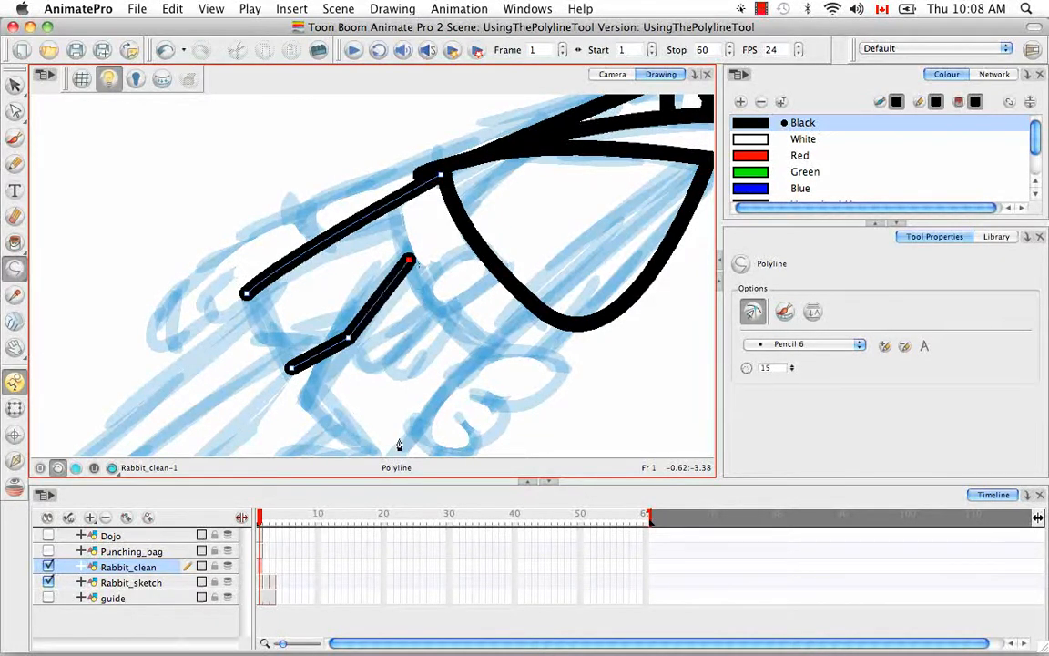
left_click(304, 404)
key("space")
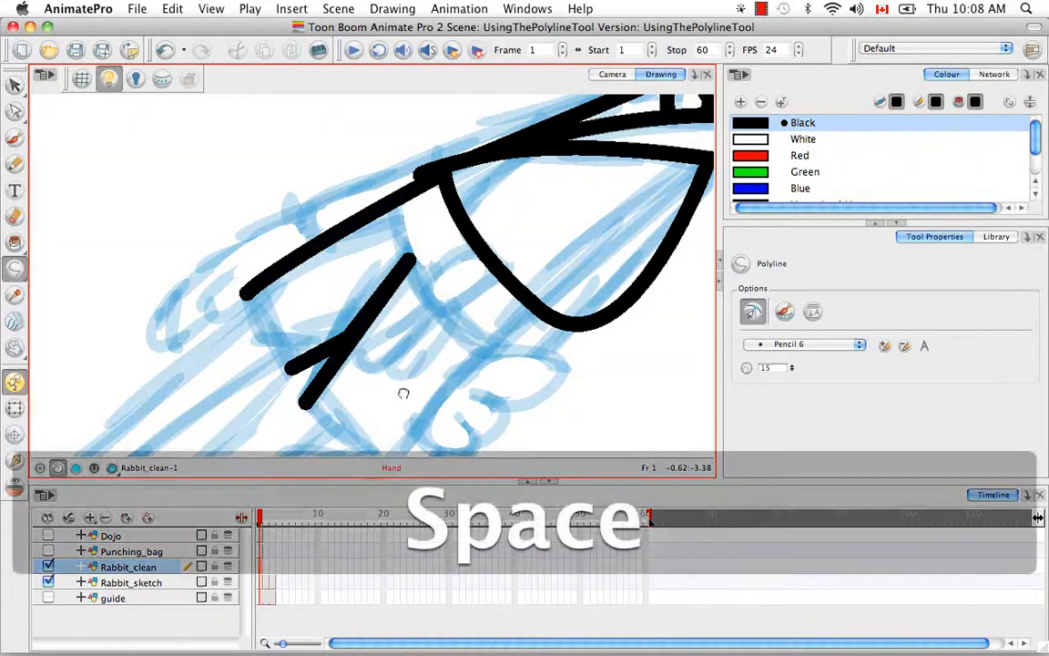
left_click_drag(403, 393, 406, 301)
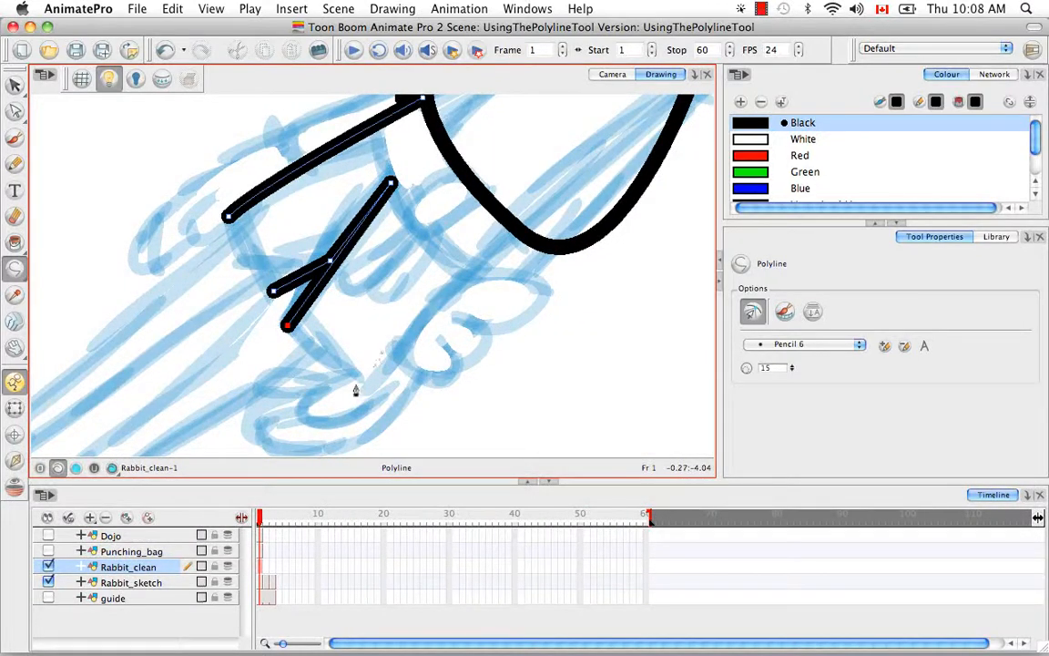
left_click(364, 384)
left_click(517, 241)
Finish the polyline and close the left lower panel with a straight hem line between its two open ends.
key("space")
left_click_drag(440, 300, 463, 346)
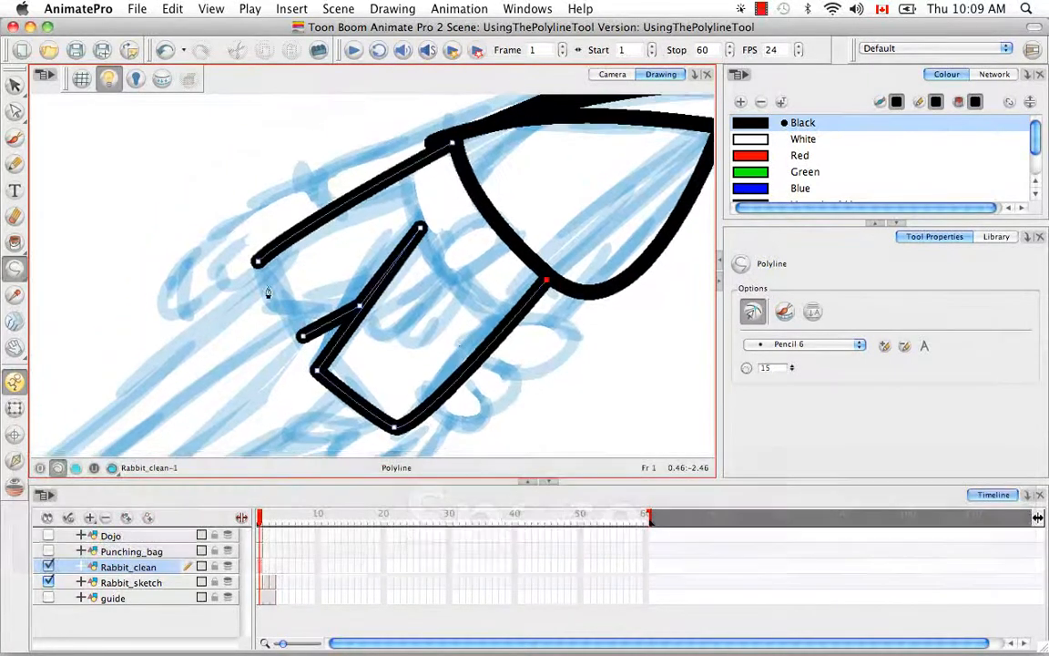
key("v")
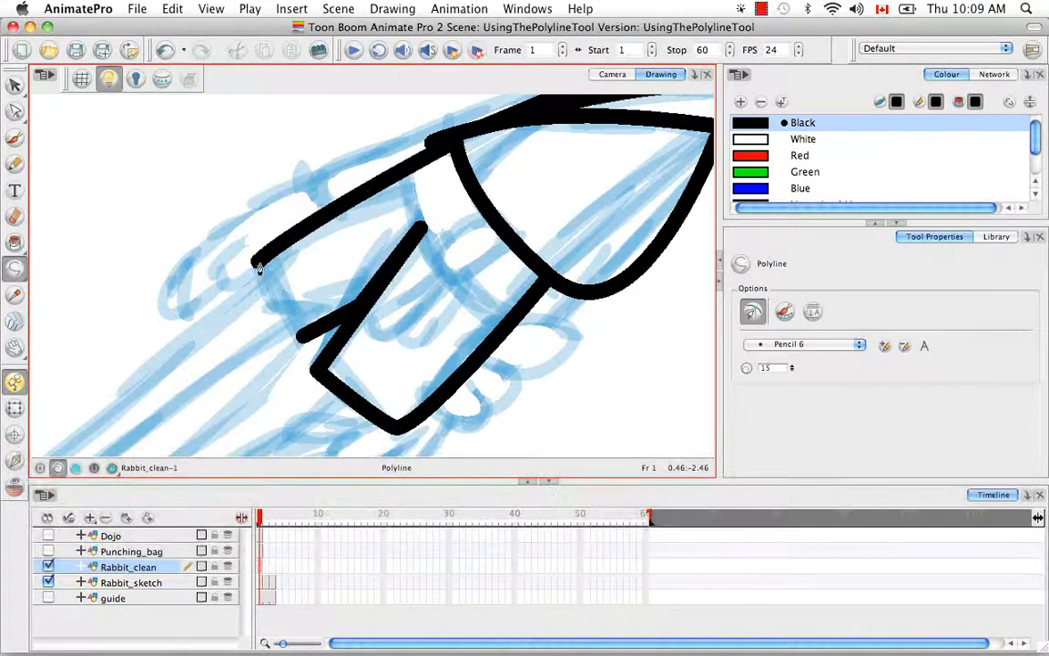
left_click(258, 262)
left_click(302, 337)
left_click_drag(334, 365, 333, 363)
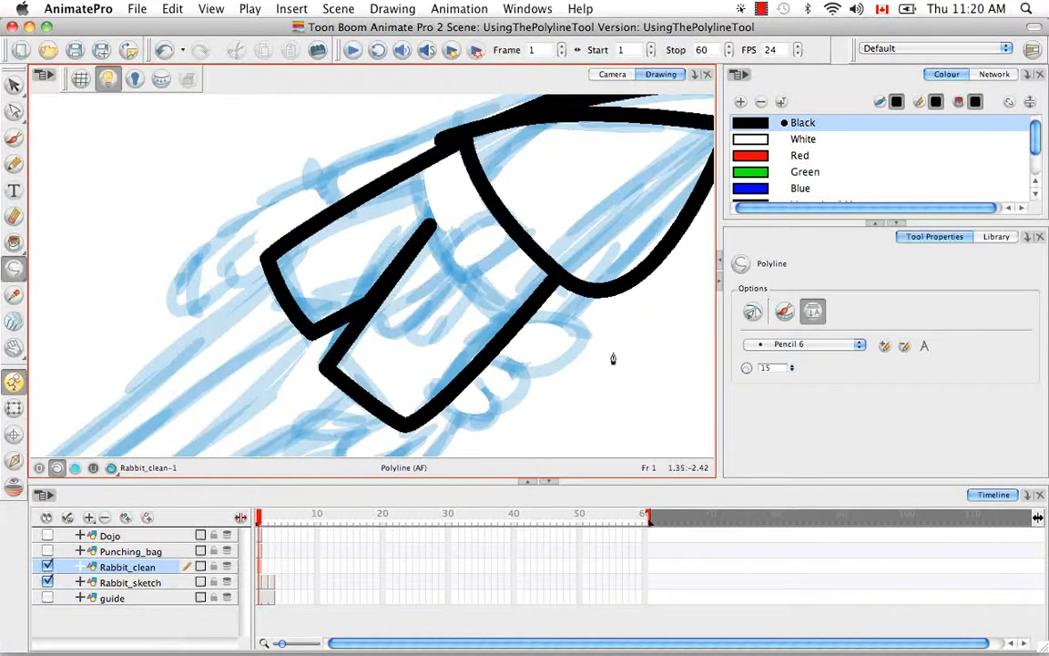
Draw the belt's lower edge as a curve across both lower panels, following the waistline, and retract the end point's handle.
mouse_move(616, 356)
left_mouse_down()
mouse_move(625, 298)
mouse_move(553, 285)
mouse_move(500, 349)
left_mouse_up()
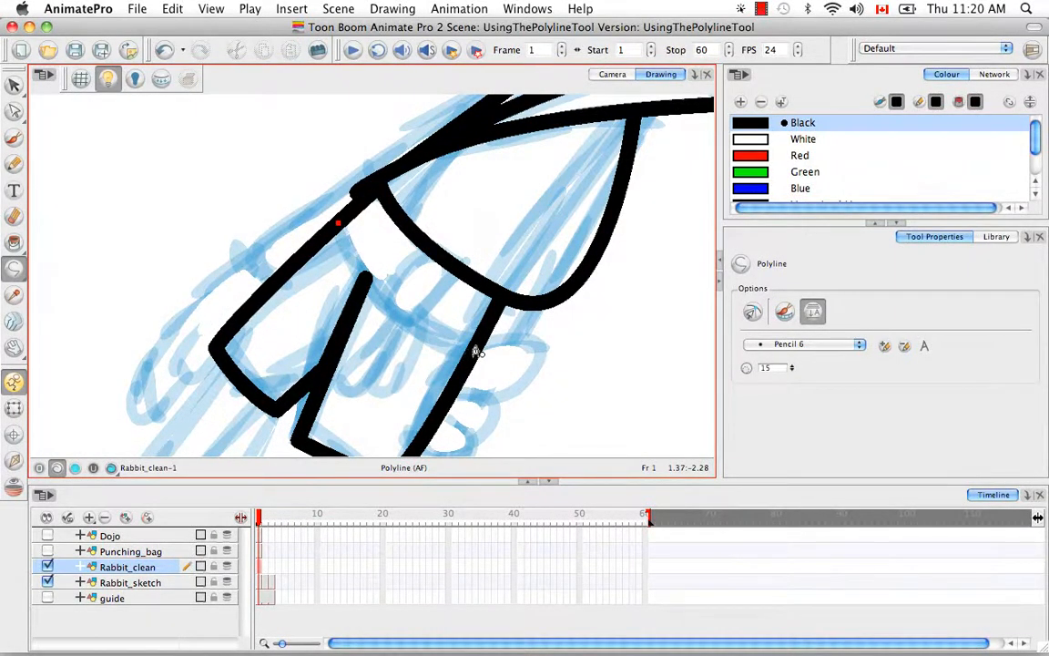
left_click_drag(475, 347, 535, 360)
left_click_drag(576, 366, 585, 368)
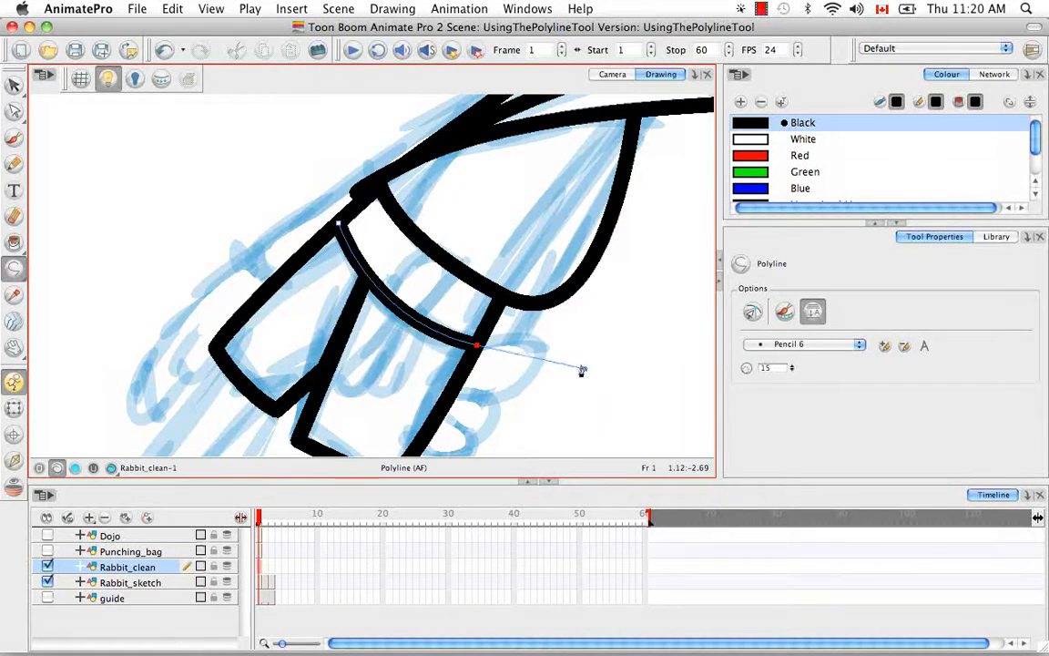
left_click(478, 347)
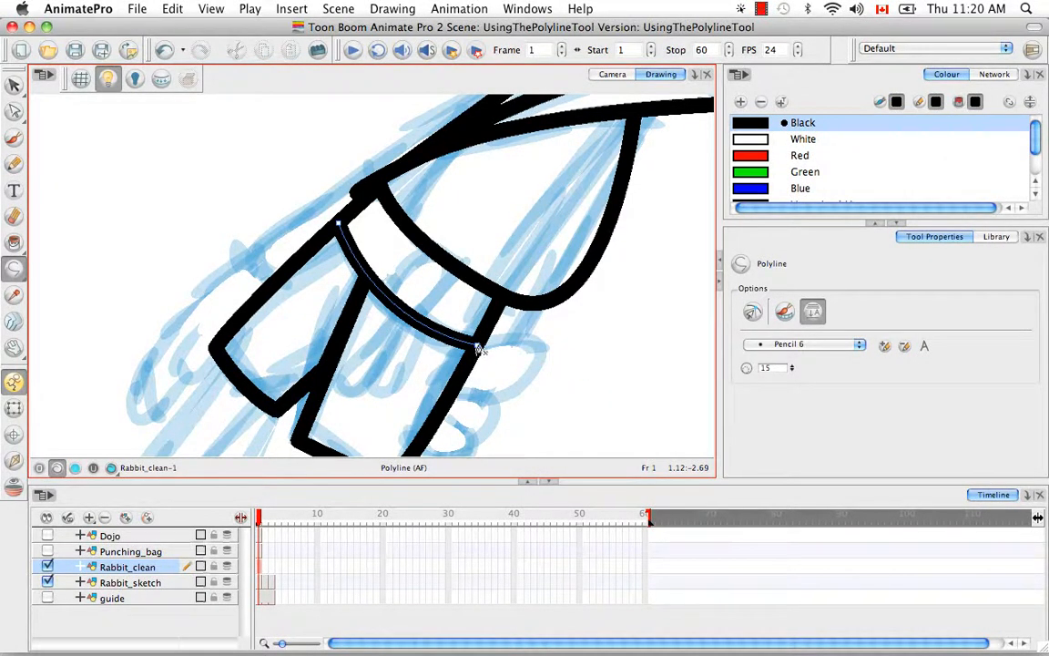
Draw the belt knot's two curved sides from the belt's lower edge to the waistline, retracting each end point's handle.
left_click(382, 295)
left_click_drag(427, 245, 463, 231)
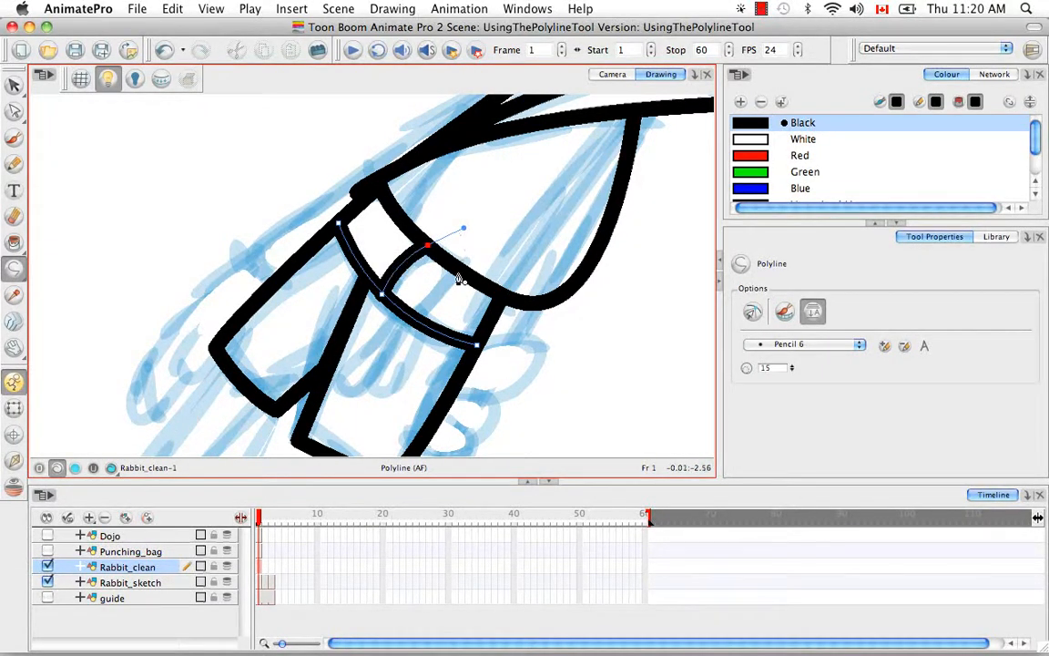
left_click(427, 246)
left_click_drag(460, 273, 479, 238)
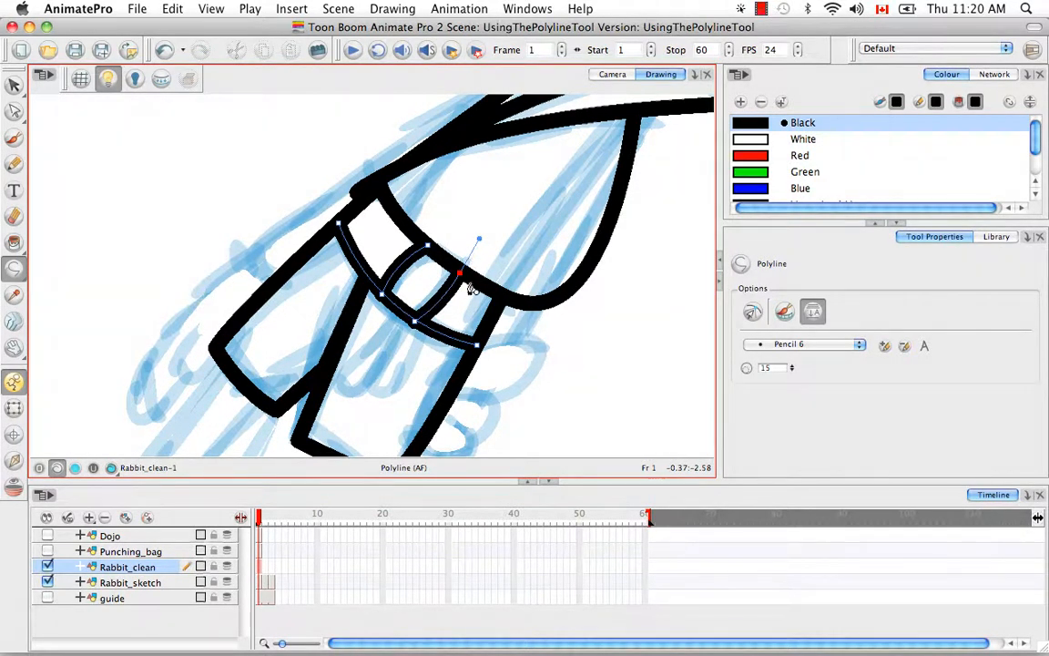
left_click(459, 273)
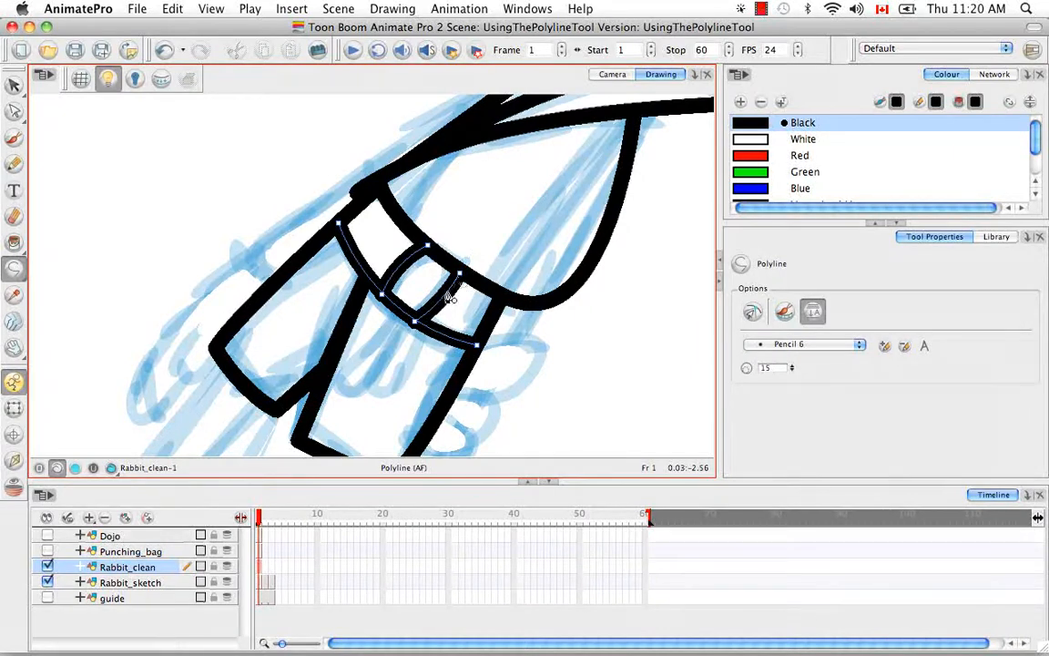
Trace the first belt tail below the knot as a rounded loop, undoing its return side and redrawing it closer to the start.
left_click(400, 311)
left_click(348, 364)
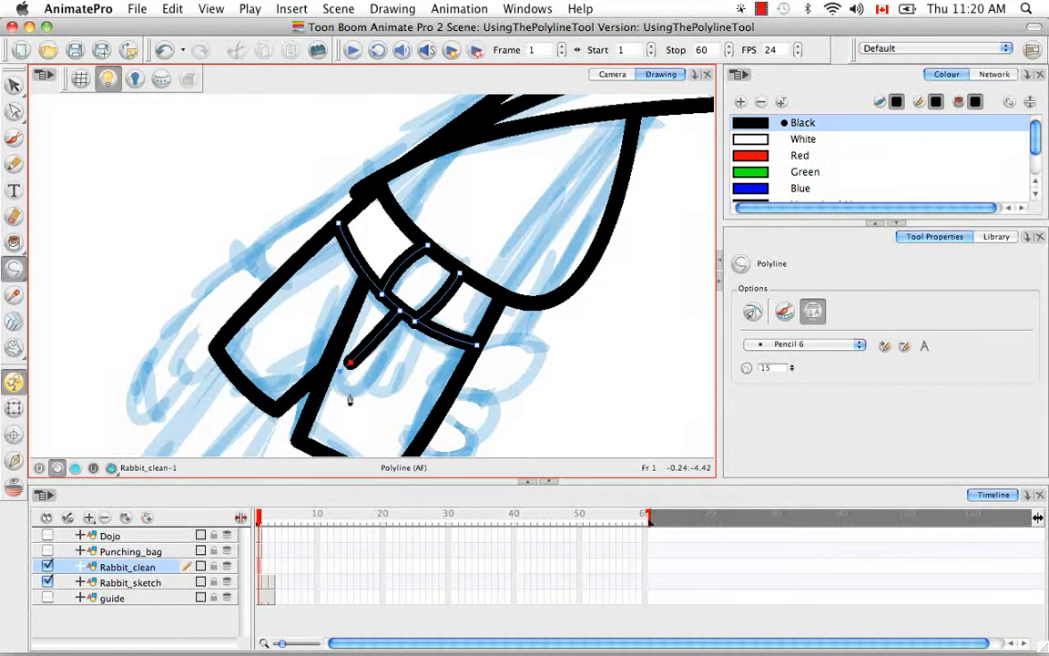
left_click_drag(369, 391, 388, 380)
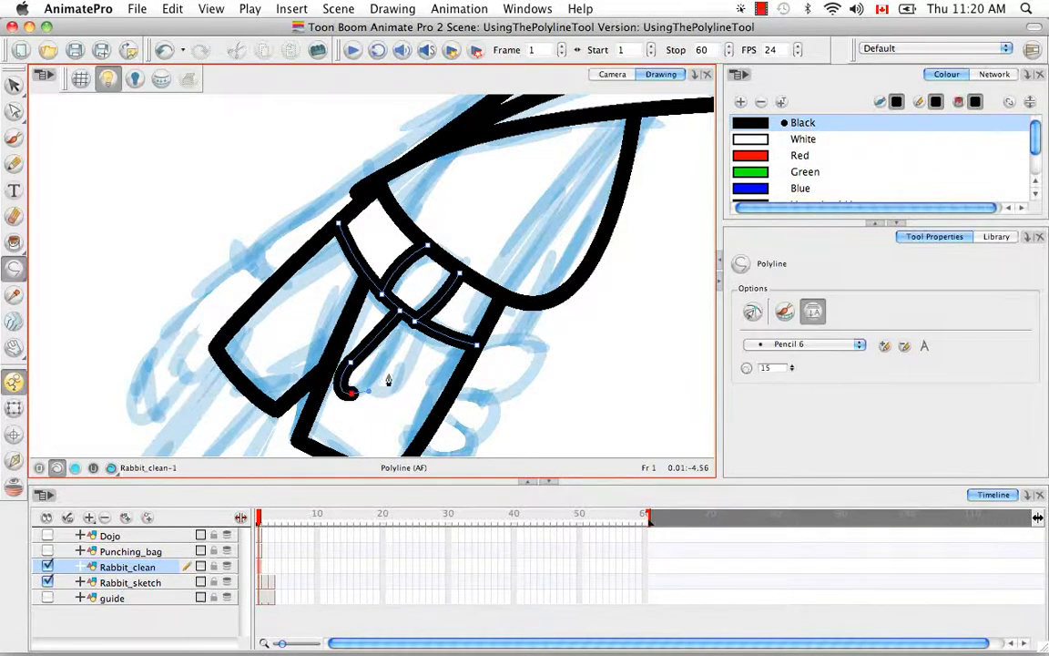
left_click(416, 321)
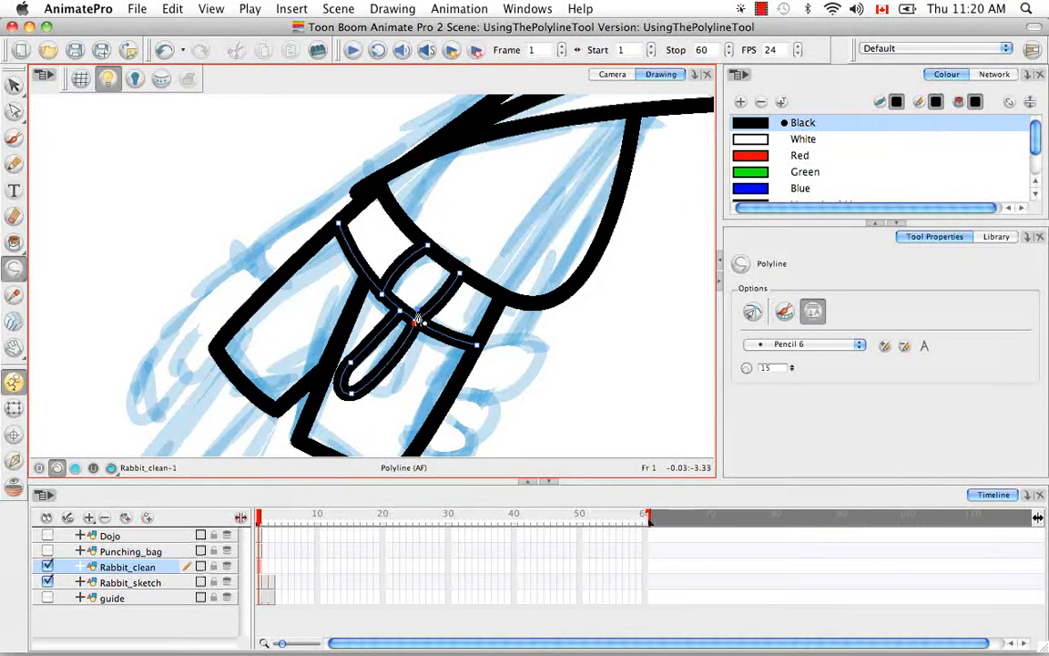
key("super+z")
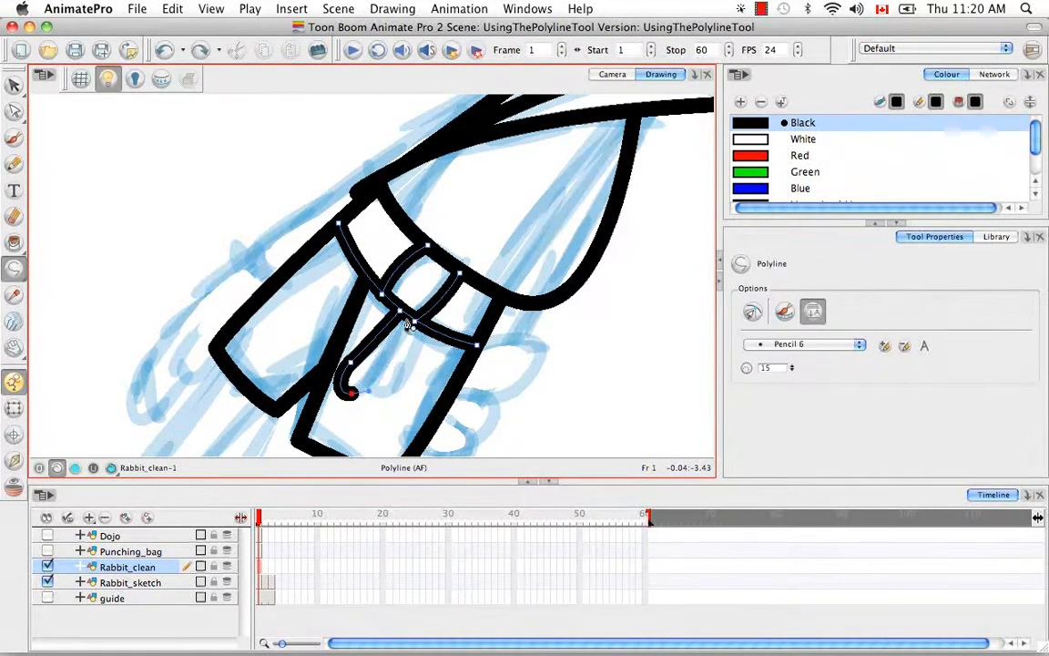
left_click_drag(407, 316, 412, 308)
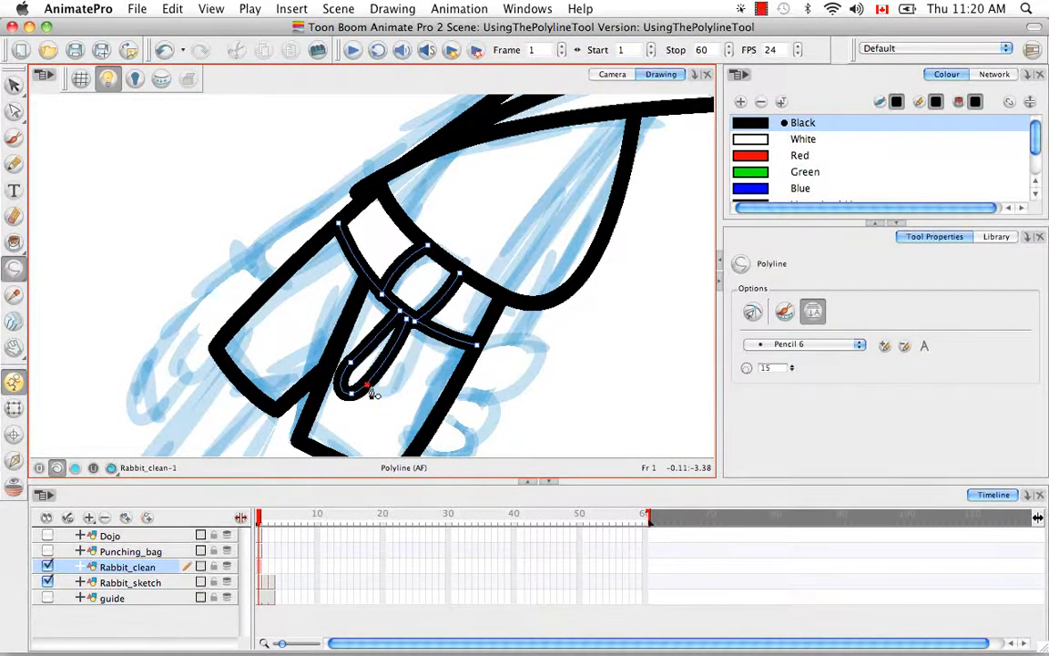
Trace the second belt tail as a rounded curve from the first tail's tip to the belt's lower edge, and finish the polyline.
left_click_drag(391, 388, 405, 373)
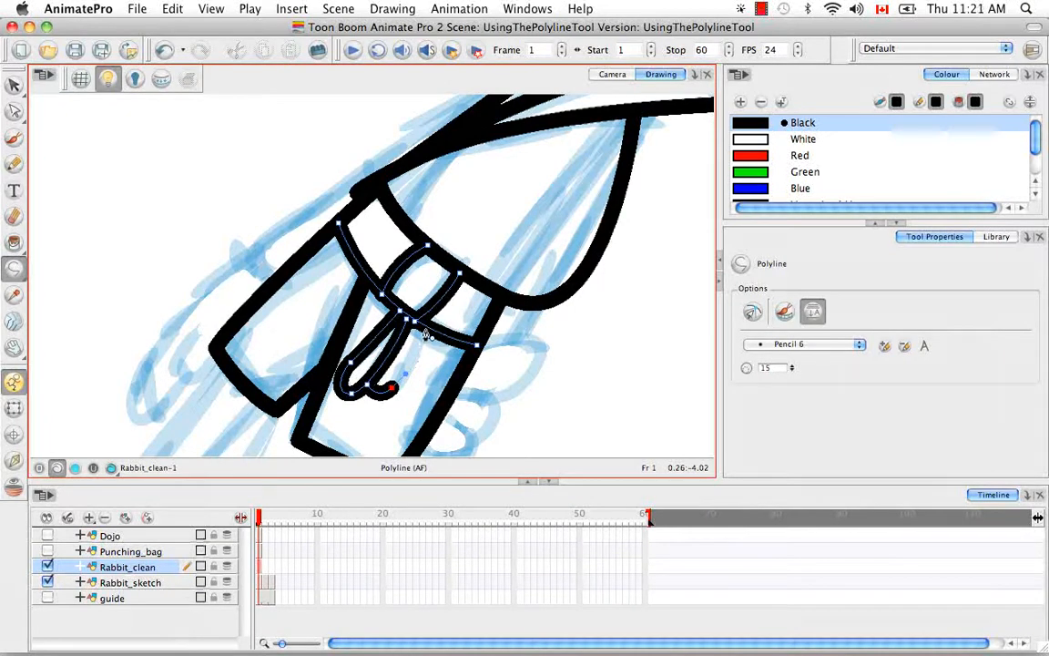
left_click_drag(424, 323, 428, 340)
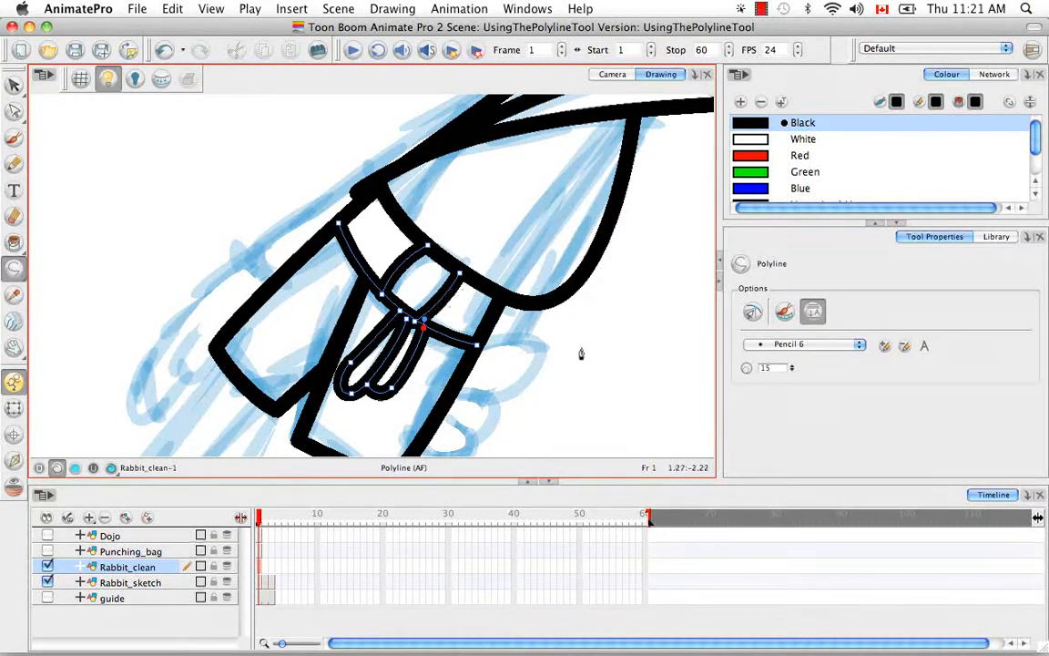
key("Escape")
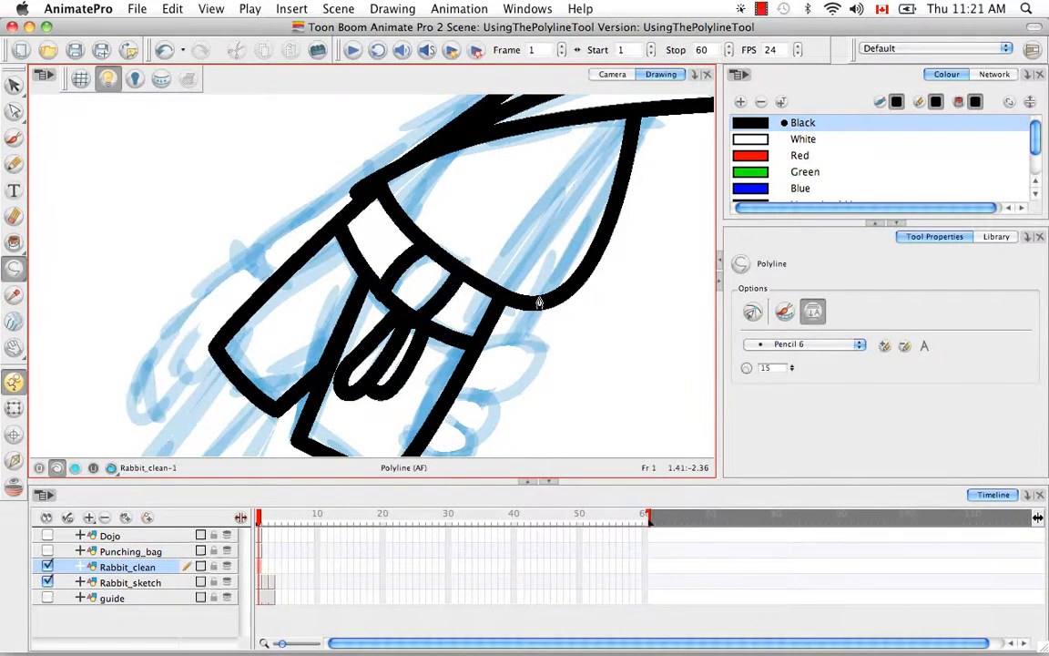
key("shift+m")
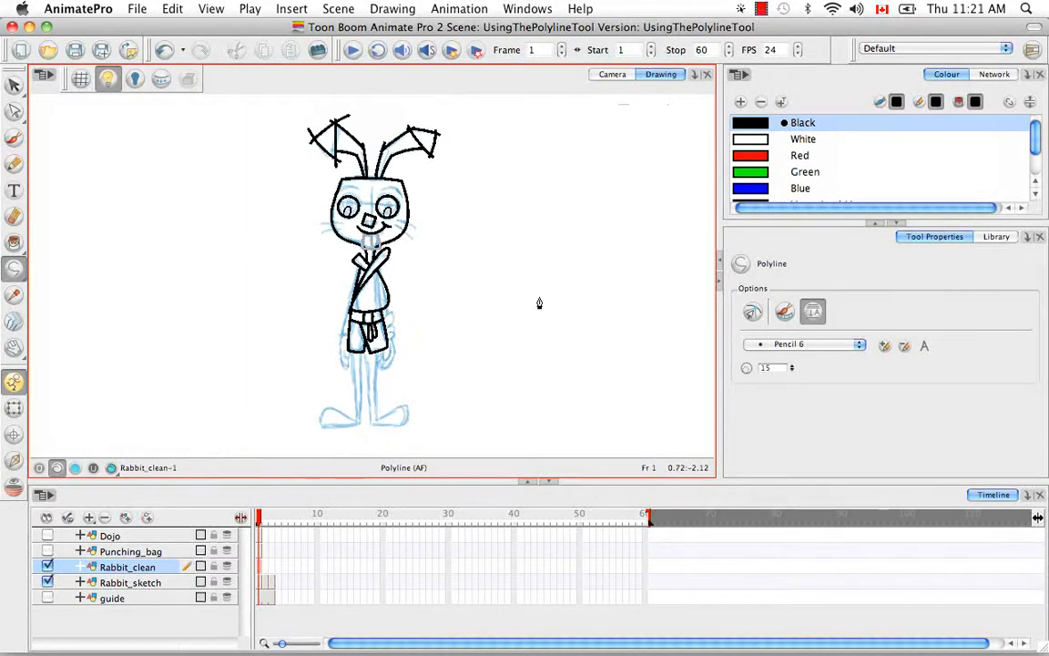